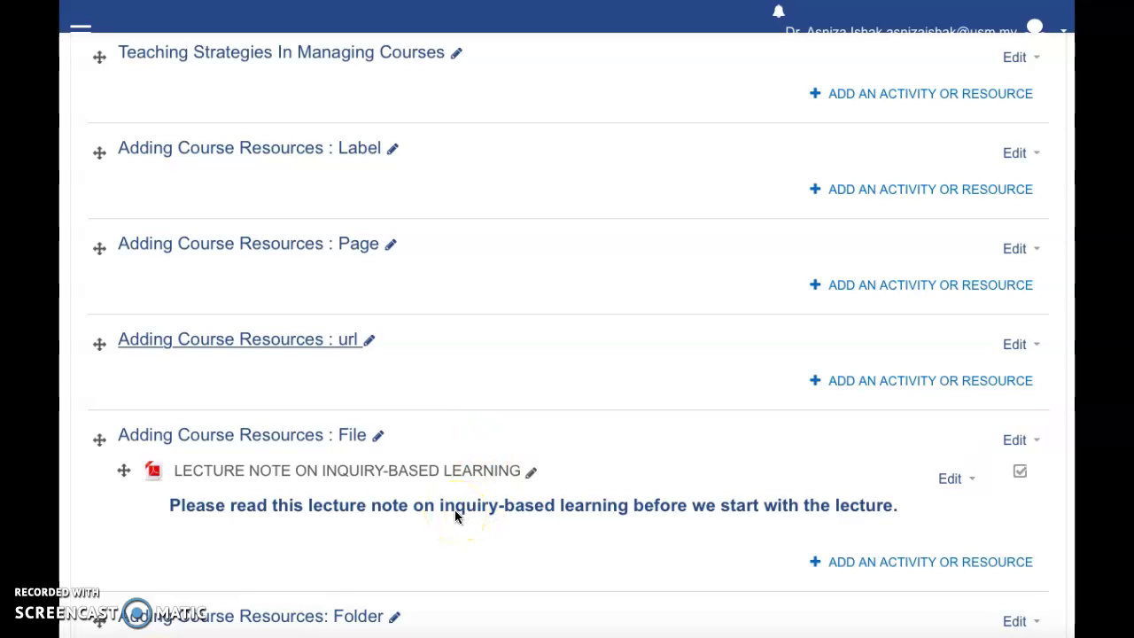
Add a Folder resource to the "Adding Course Resources: Folder" section of the course
{"action": "scroll", "coordinate": [454, 514], "scroll_direction": "down", "scroll_amount": 2}
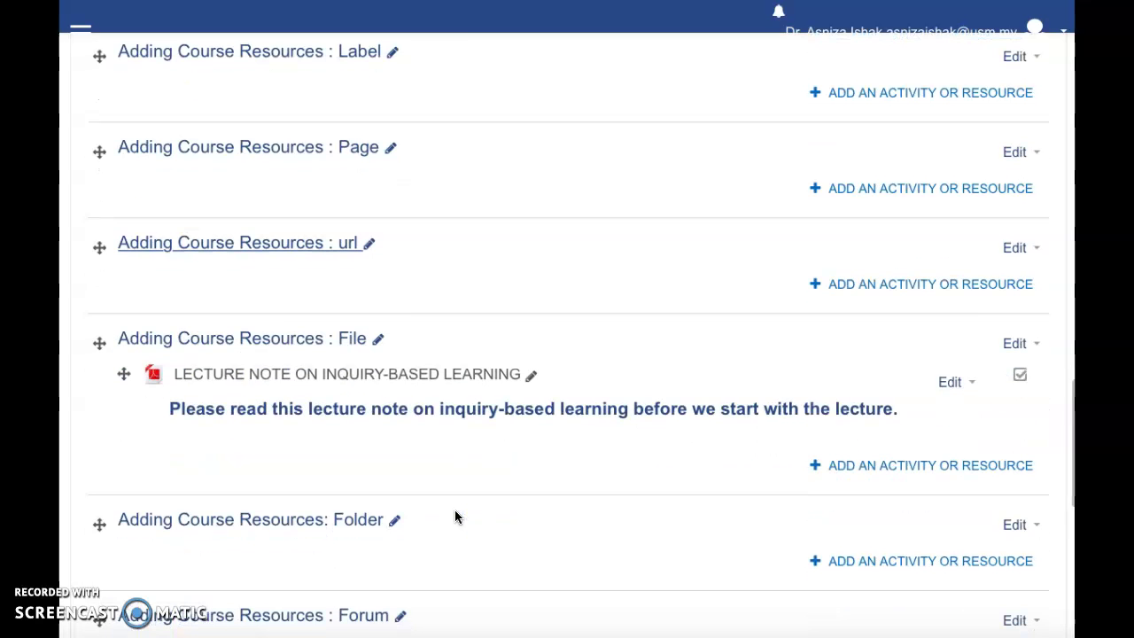
{"action": "scroll", "coordinate": [454, 517], "scroll_direction": "down", "scroll_amount": 2}
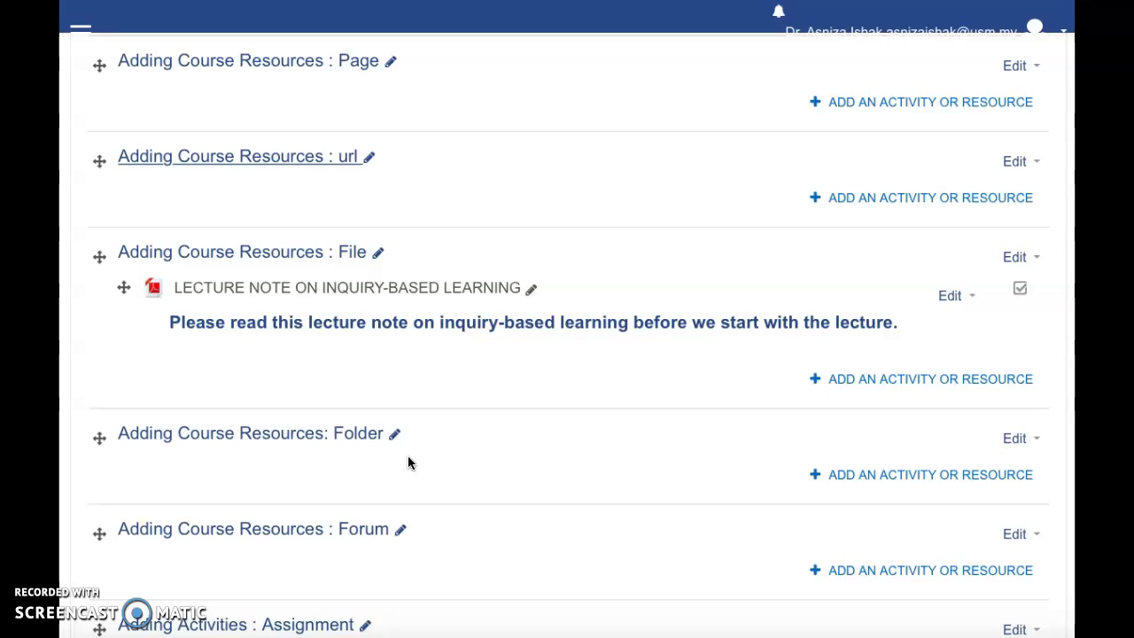
{"action": "scroll", "coordinate": [408, 462], "scroll_direction": "down", "scroll_amount": 1}
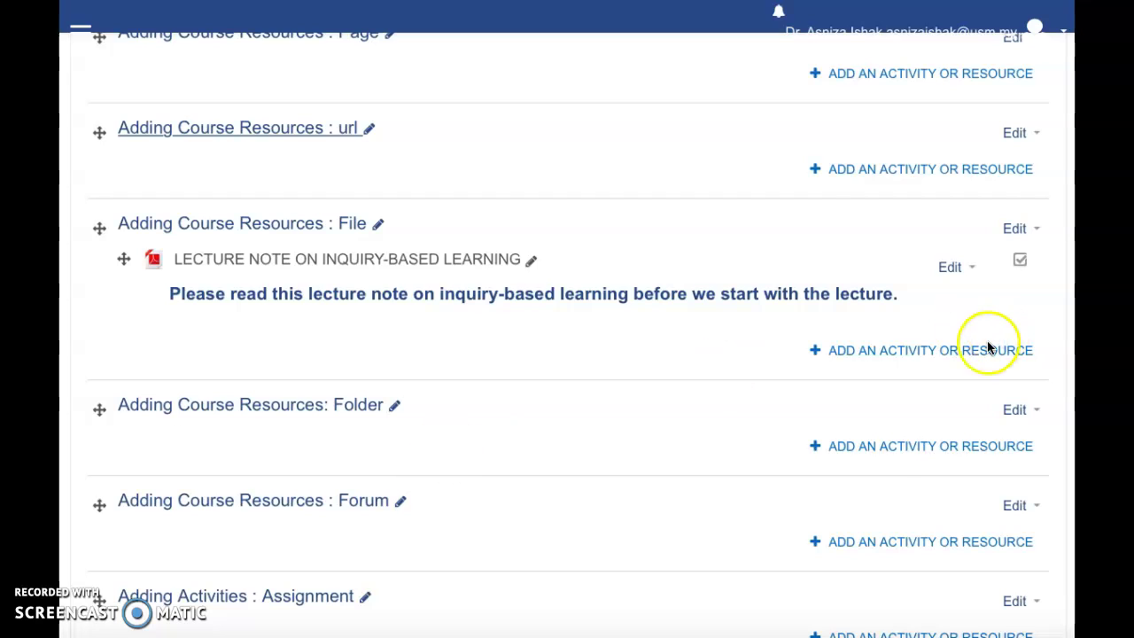
{"action": "left_click", "coordinate": [850, 449]}
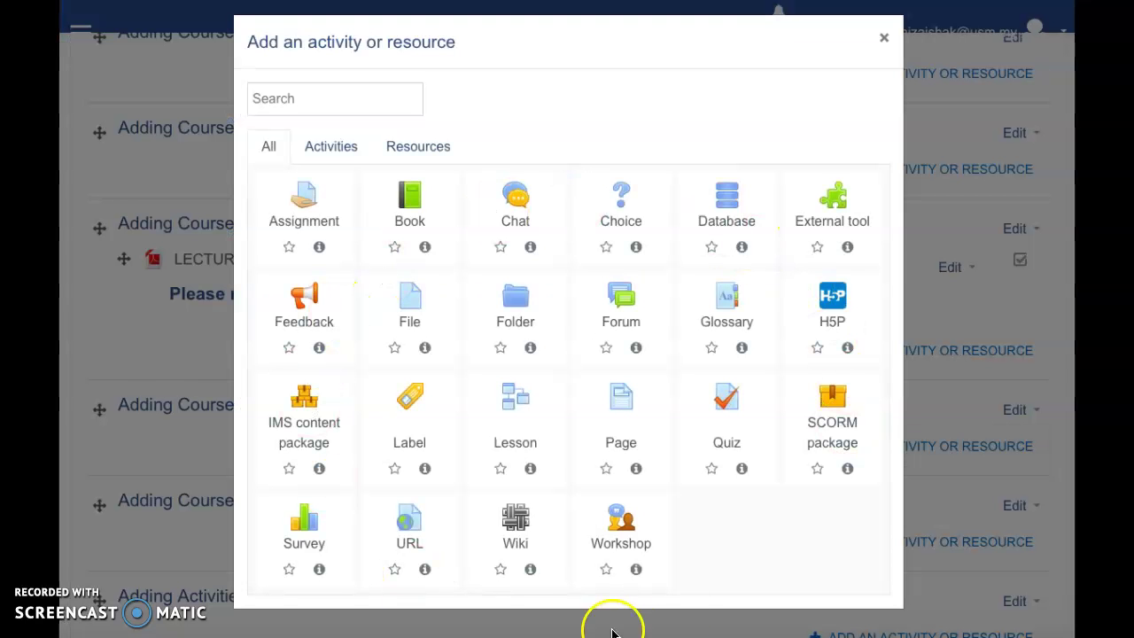
{"action": "left_click", "coordinate": [411, 151]}
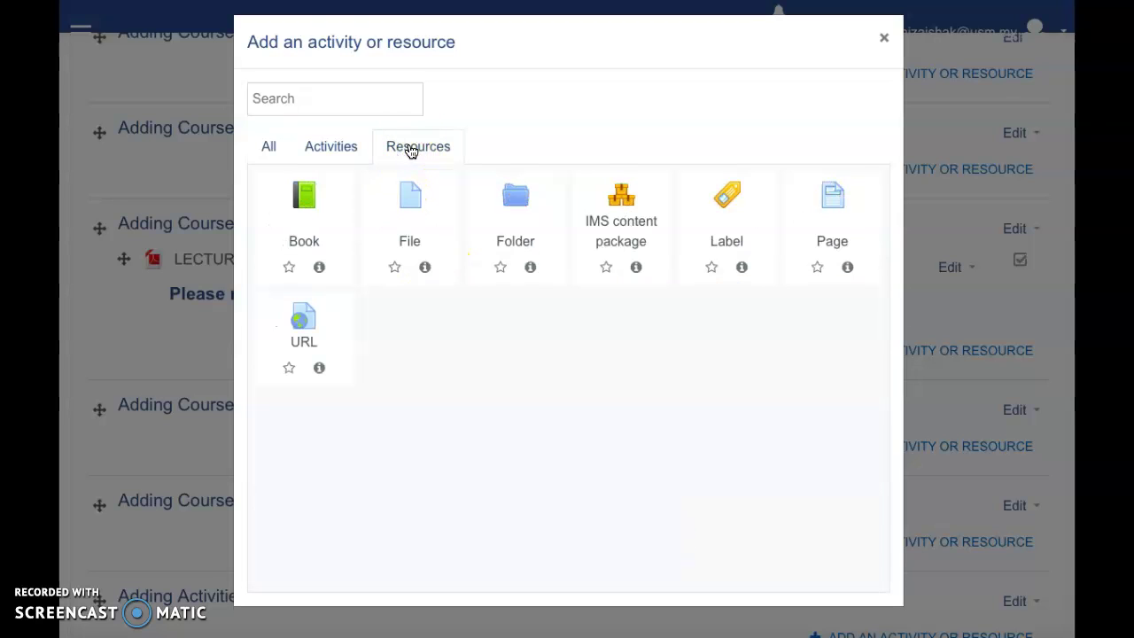
{"action": "left_click", "coordinate": [518, 193]}
{"action": "left_click", "coordinate": [518, 200]}
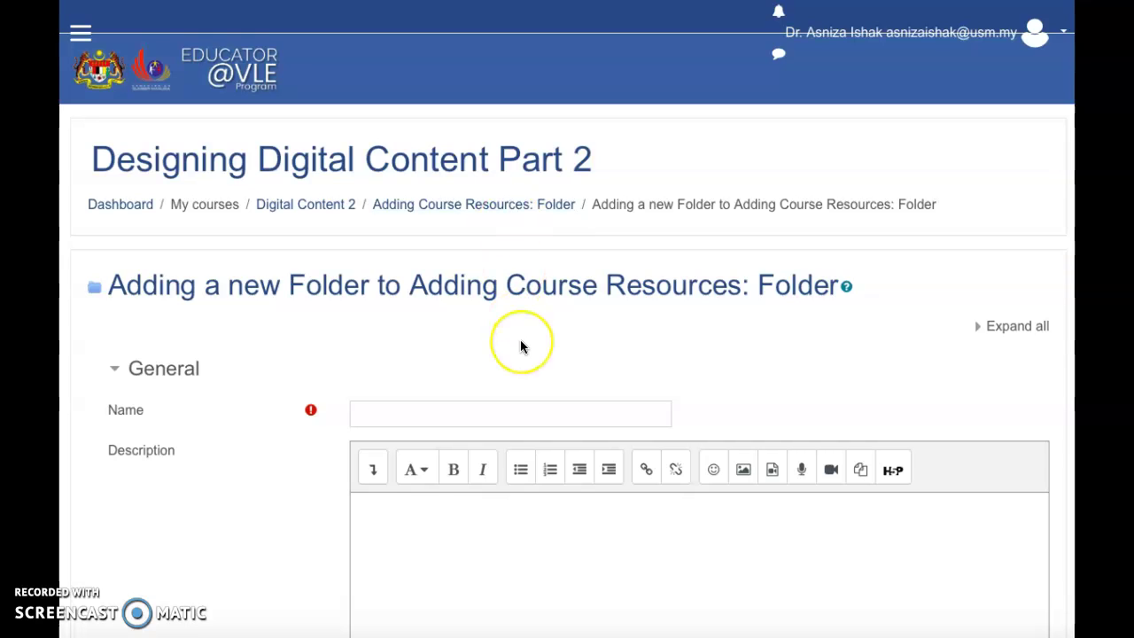
Name the new folder "COLLECTION OF ARTICLES IN INQUIRY BASED LEARNING"
{"action": "scroll", "coordinate": [520, 342], "scroll_direction": "down", "scroll_amount": 1}
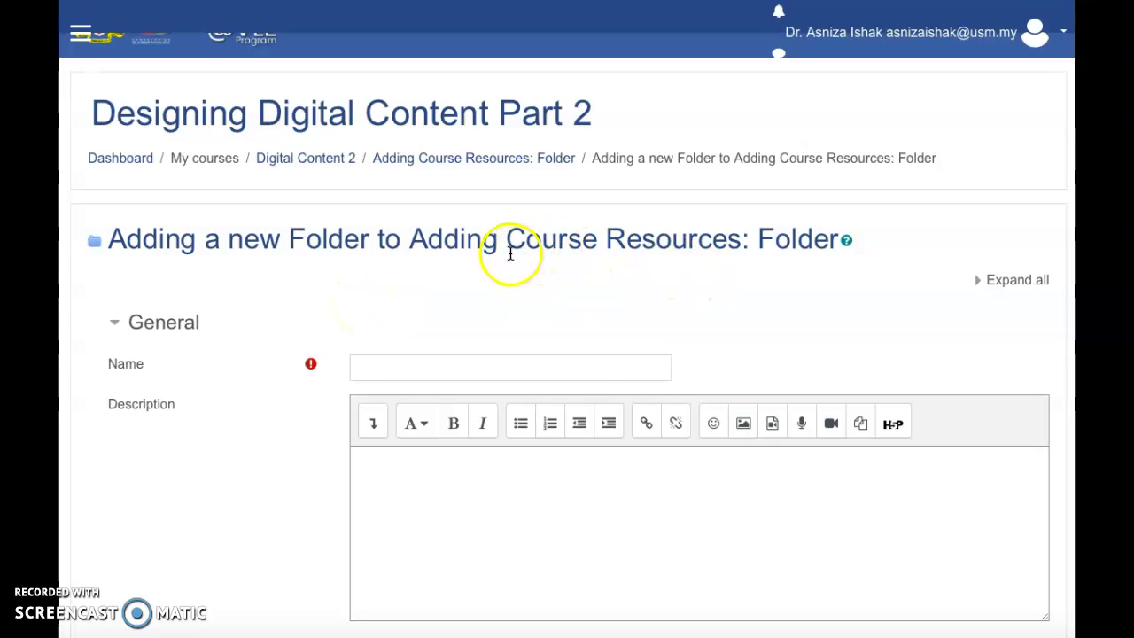
{"action": "scroll", "coordinate": [752, 275], "scroll_direction": "down", "scroll_amount": 1}
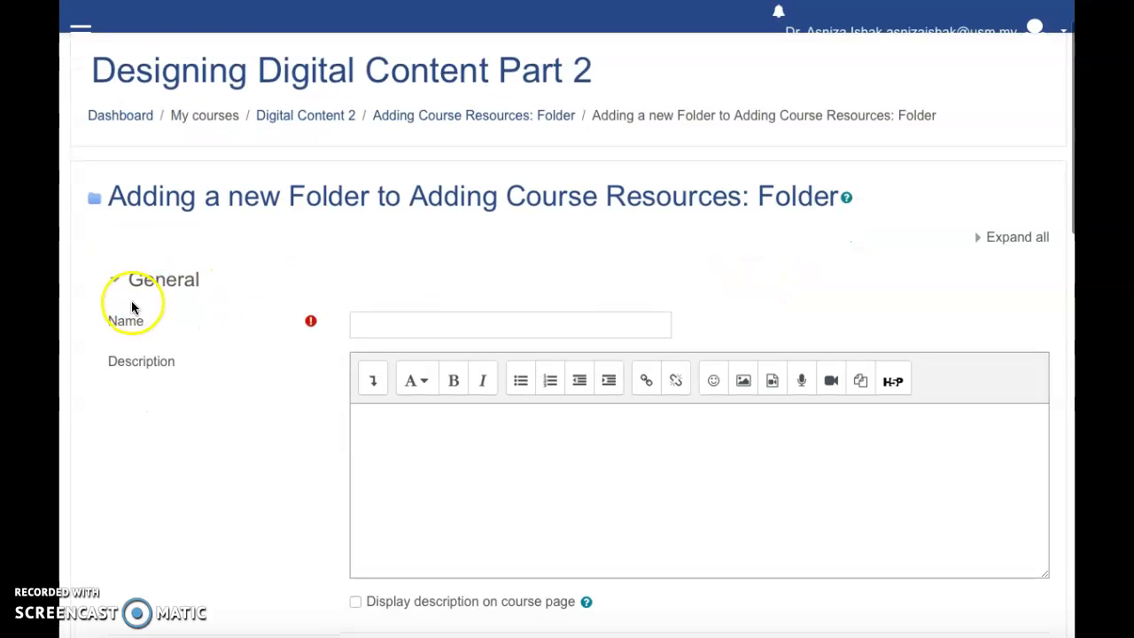
{"action": "left_click", "coordinate": [405, 318]}
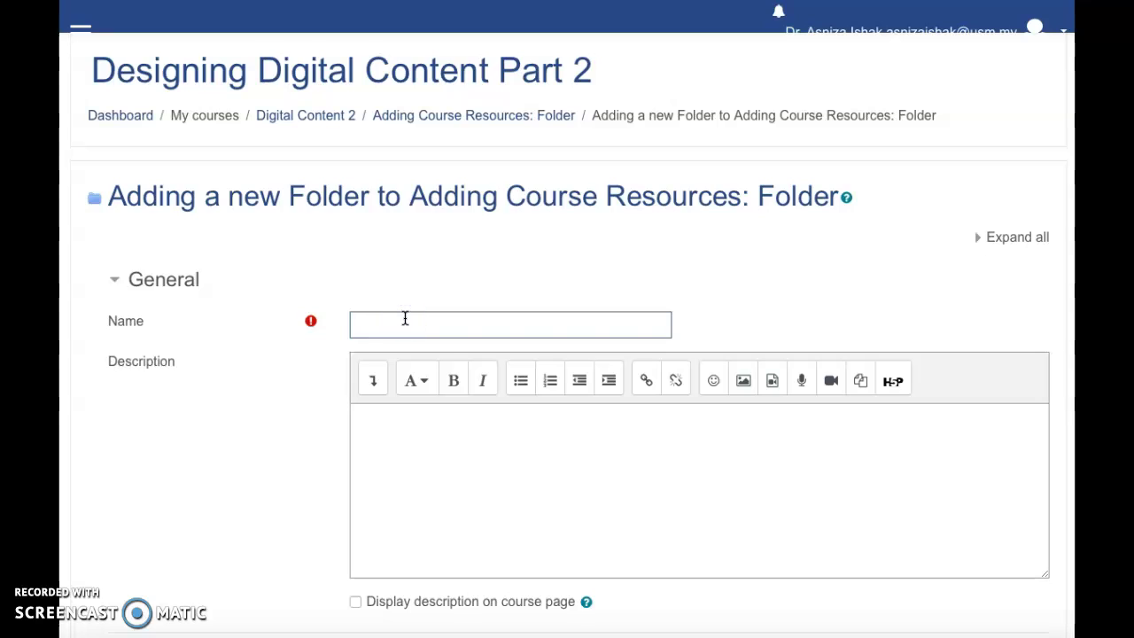
{"action": "type", "text": "COLLECTION OF ARTICL"}
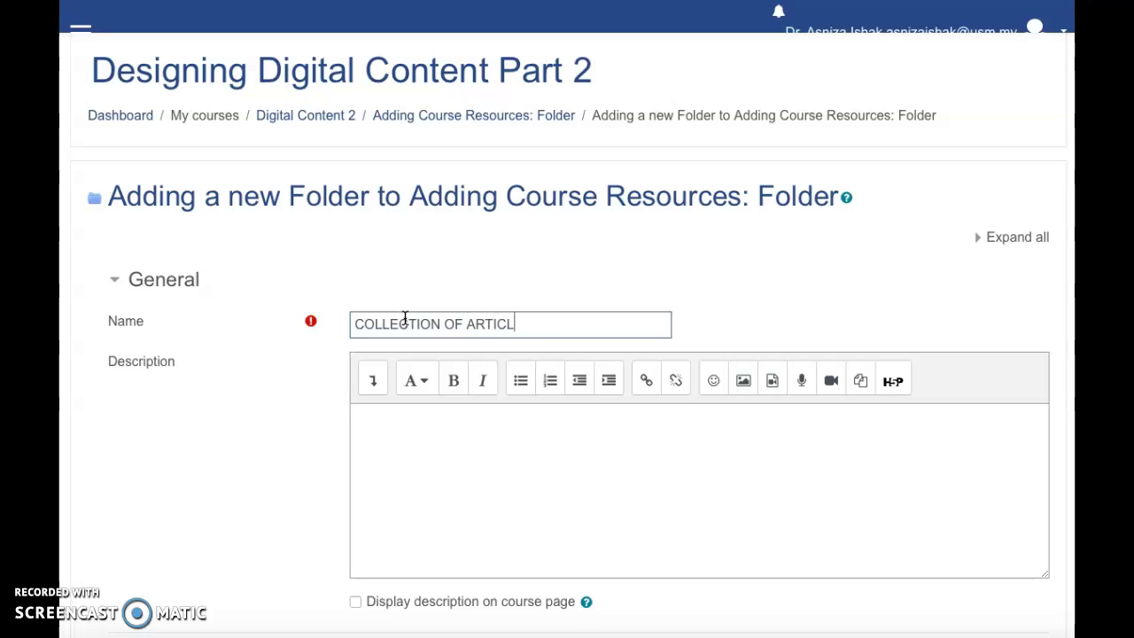
{"action": "type", "text": "ES IN INQUIRY BA"}
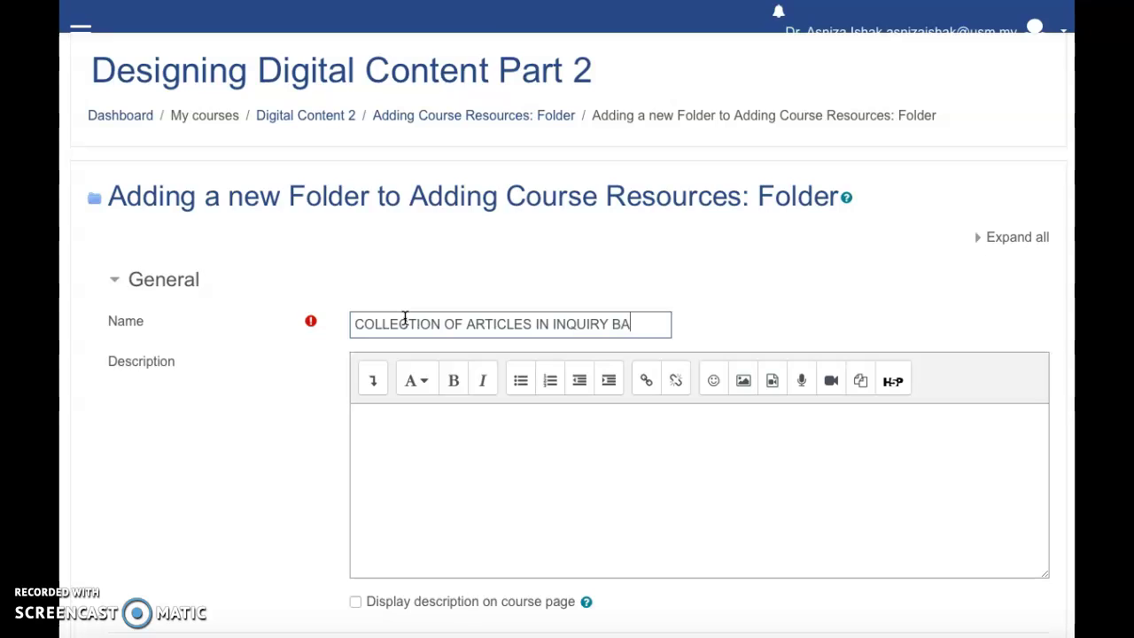
{"action": "type", "text": "SED LEARNING"}
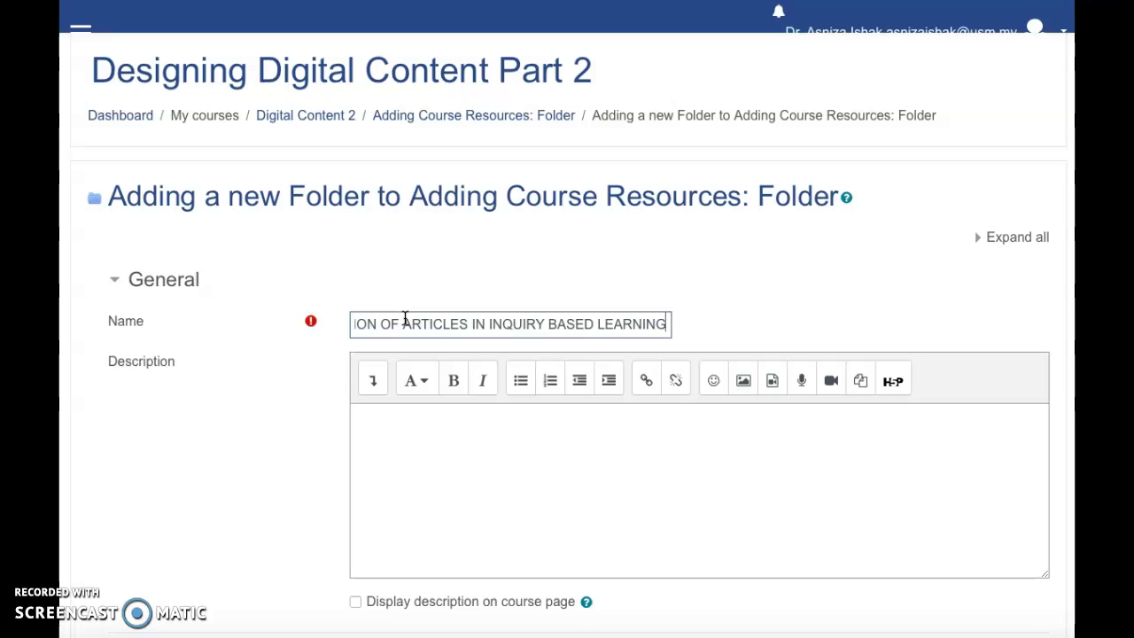
Enter the folder description "This folder contains 2 articles regarding inquiry-based learning. Please read the articles before the lecture start."
{"action": "left_click", "coordinate": [464, 458]}
{"action": "left_click", "coordinate": [464, 458]}
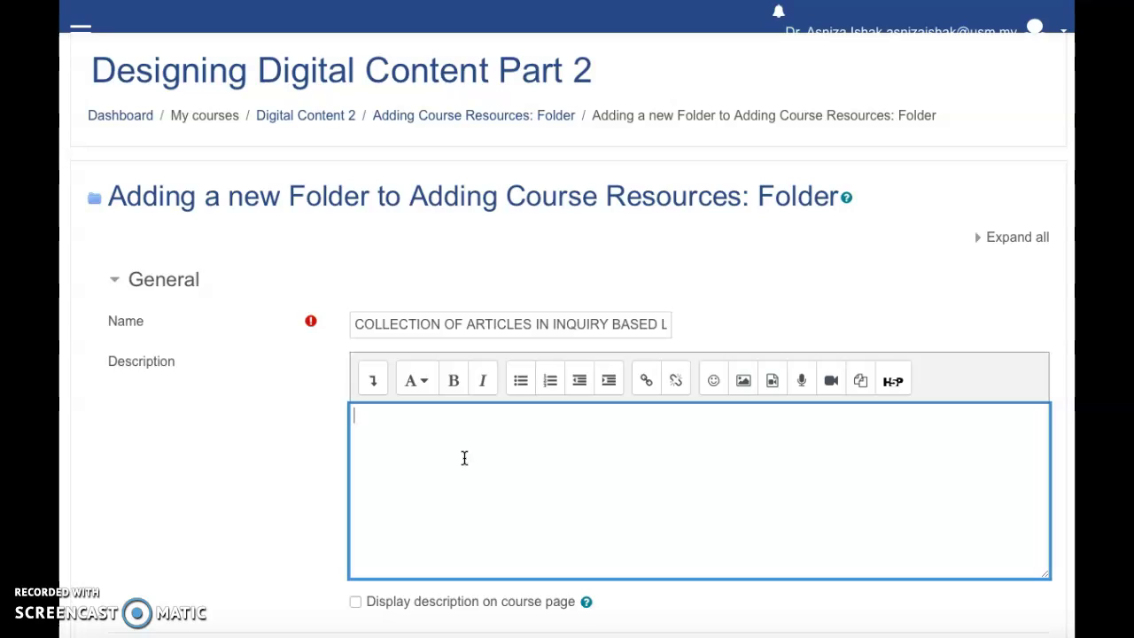
{"action": "type", "text": "This folder contains"}
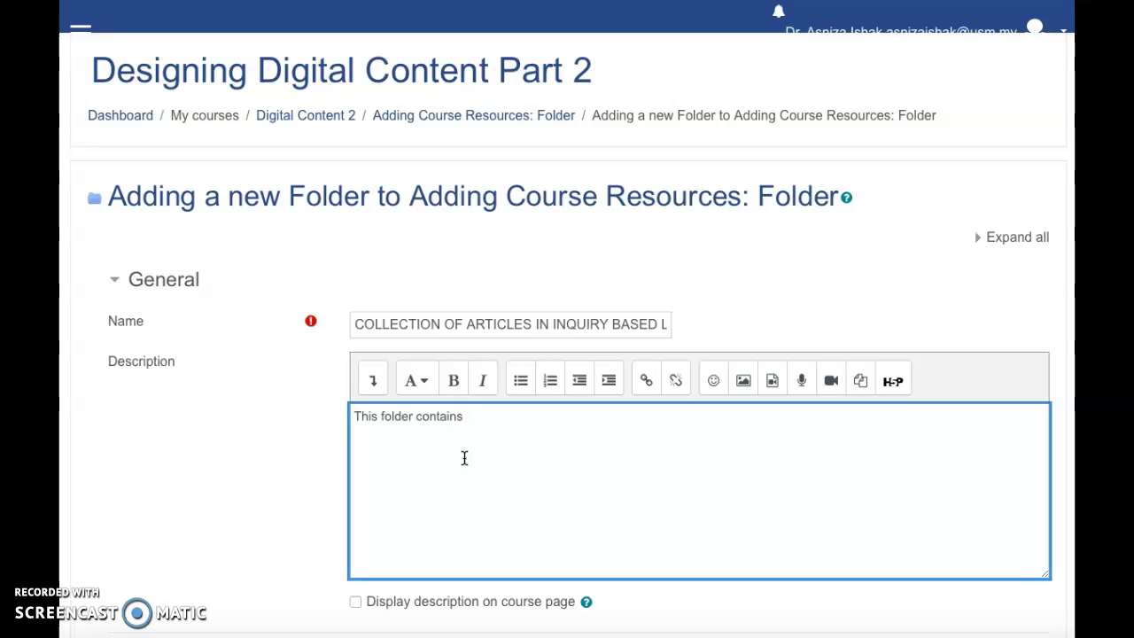
{"action": "type", "text": " 2 articles regarding "}
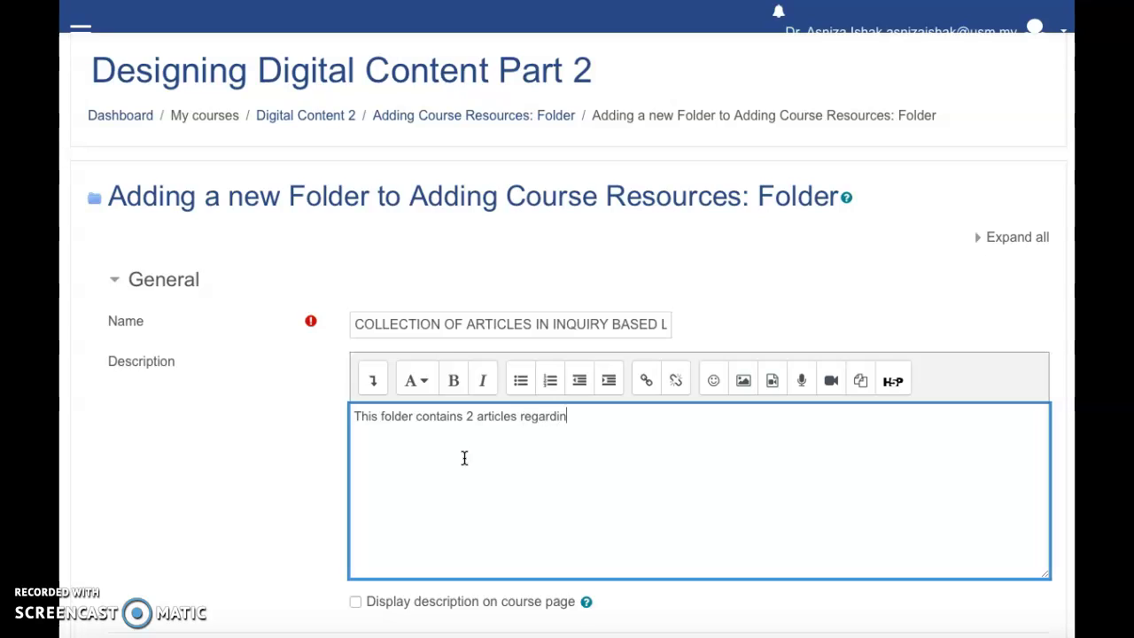
{"action": "type", "text": "inquiry-based learning. Please read the artic"}
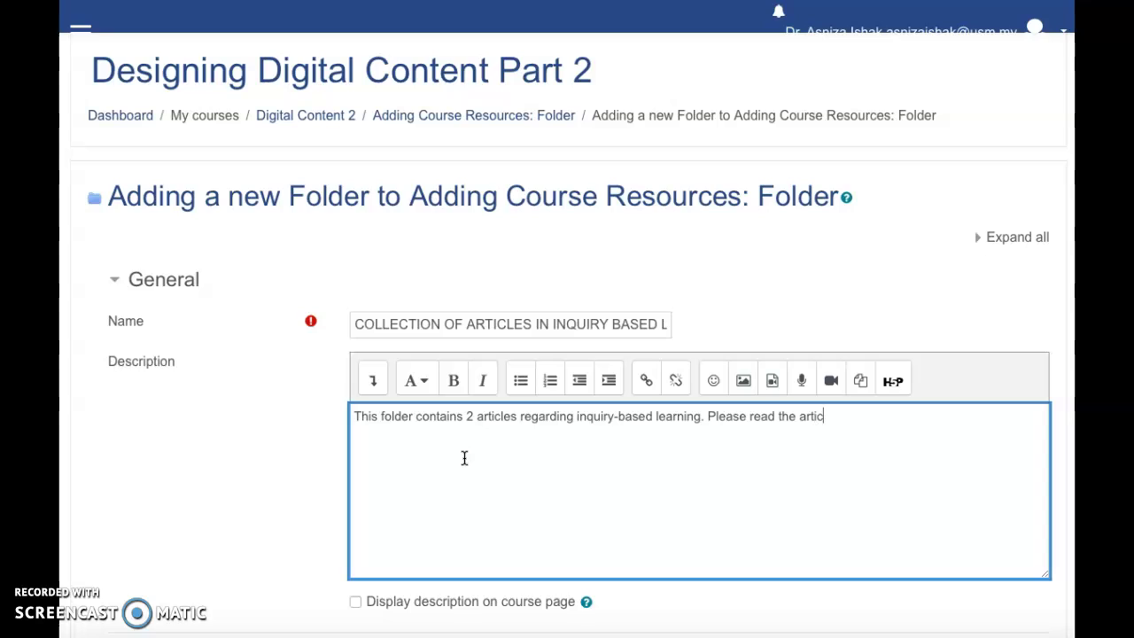
{"action": "type", "text": "les before the lect"}
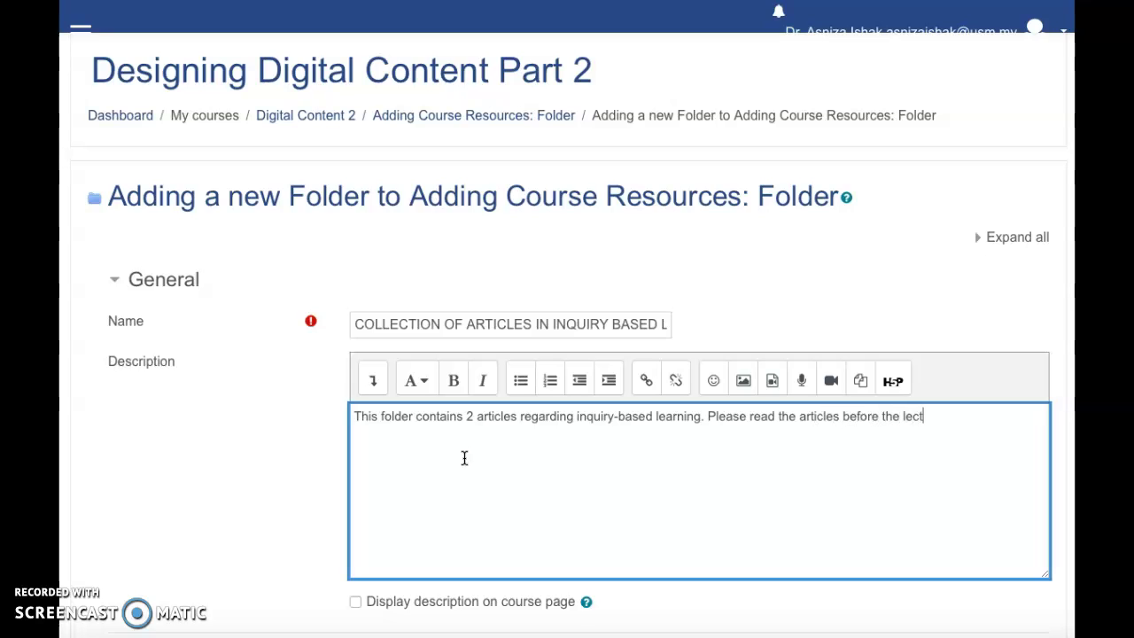
{"action": "type", "text": "ure start."}
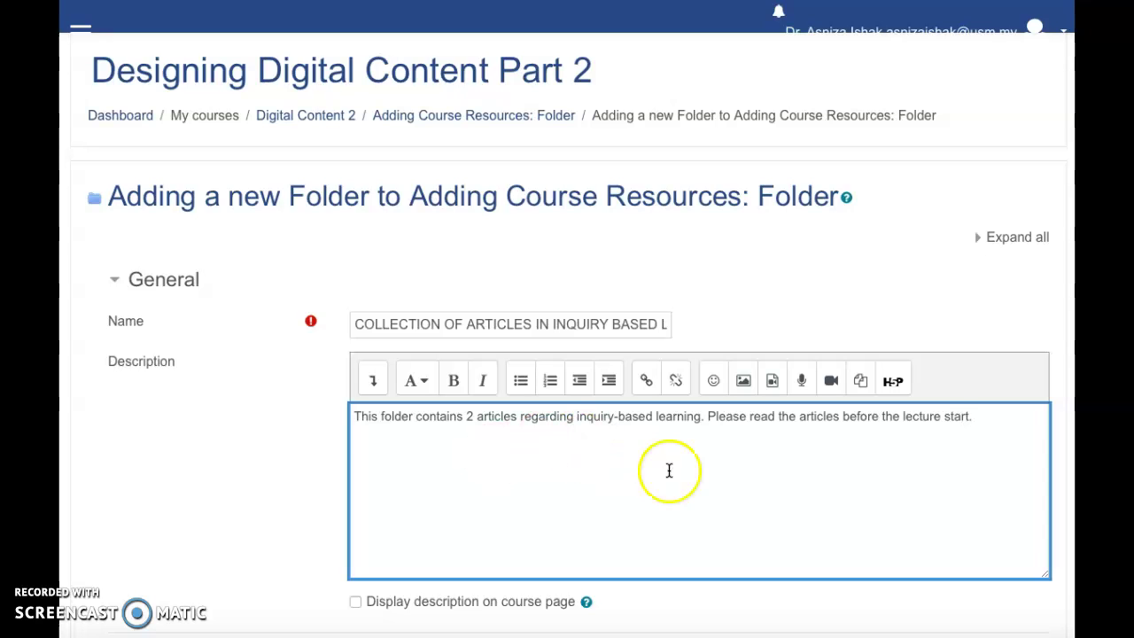
Format the whole description text as bold with the Heading (large) style
{"action": "left_click_drag", "start_coordinate": [979, 423], "coordinate": [363, 414]}
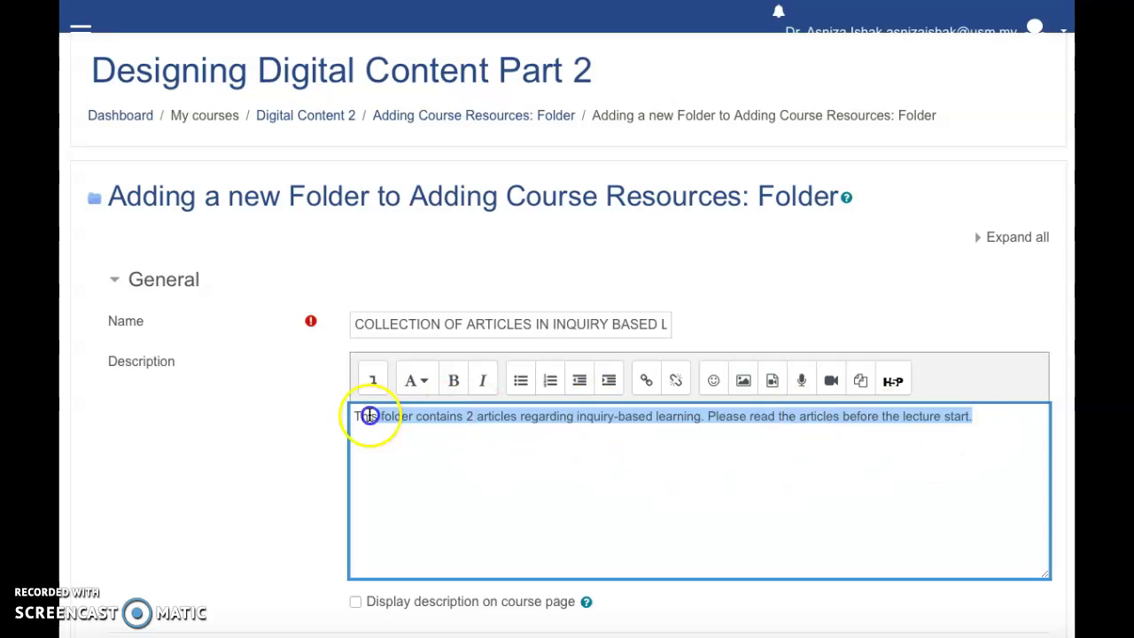
{"action": "left_click", "coordinate": [452, 381]}
{"action": "left_click", "coordinate": [425, 384]}
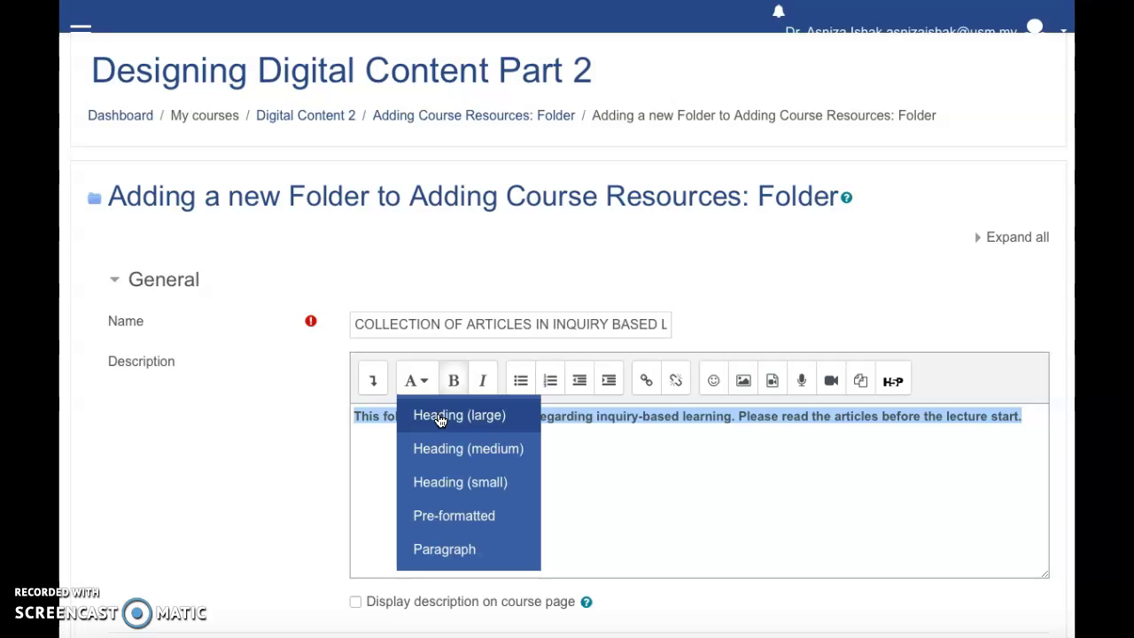
{"action": "left_click", "coordinate": [441, 420]}
{"action": "left_click", "coordinate": [520, 488]}
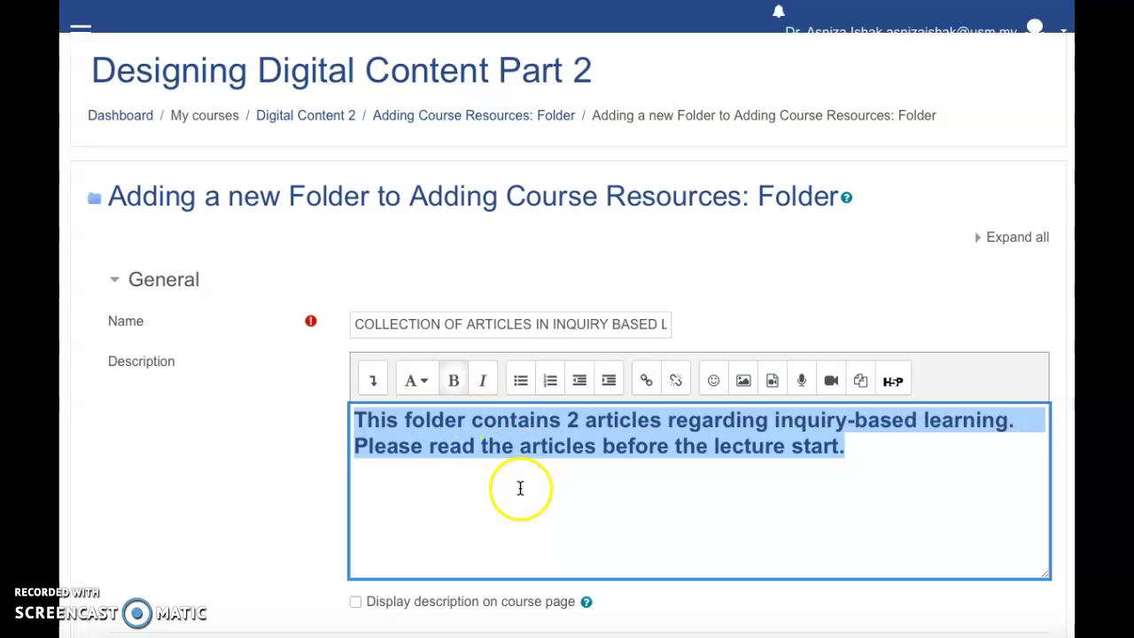
Enable displaying the folder's description on the course page
{"action": "scroll", "coordinate": [520, 488], "scroll_direction": "down", "scroll_amount": 2}
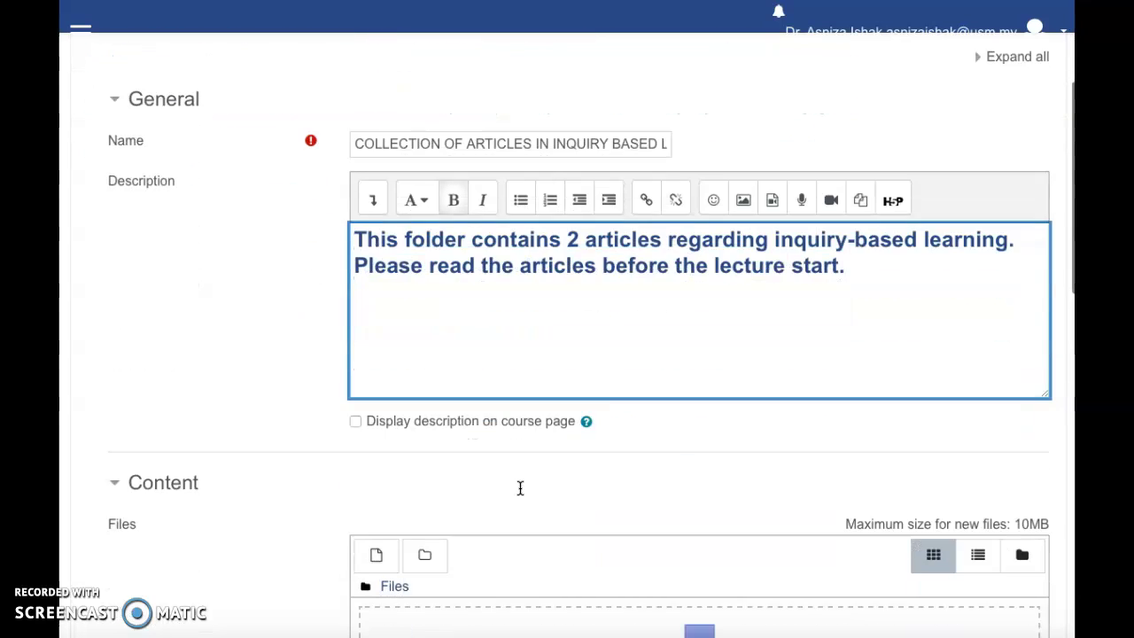
{"action": "left_click", "coordinate": [354, 404]}
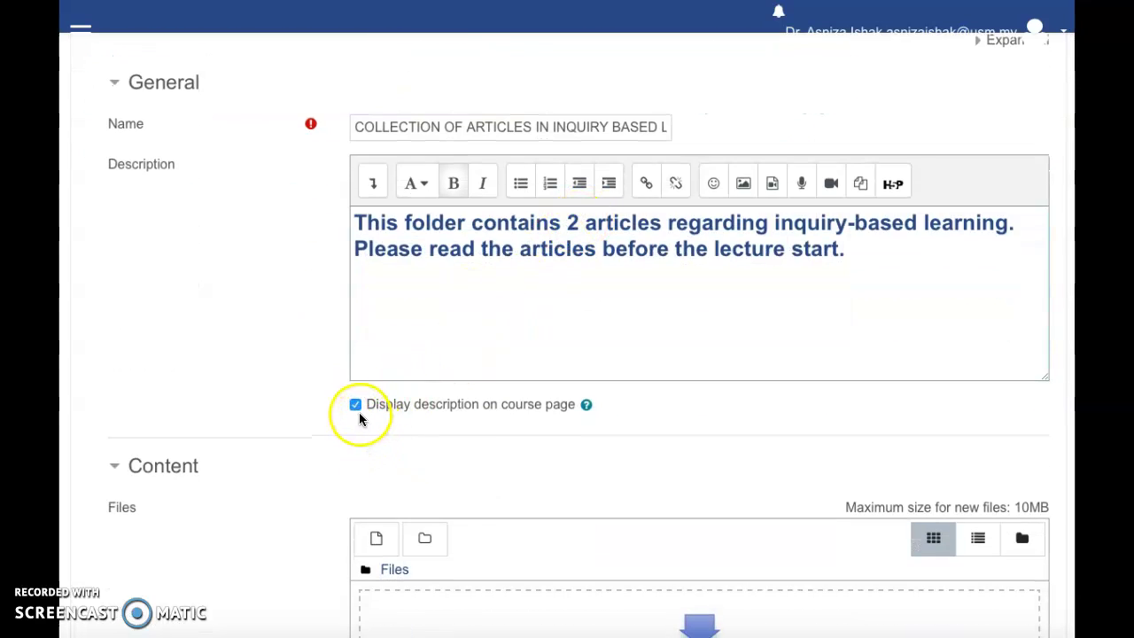
{"action": "left_click", "coordinate": [505, 259]}
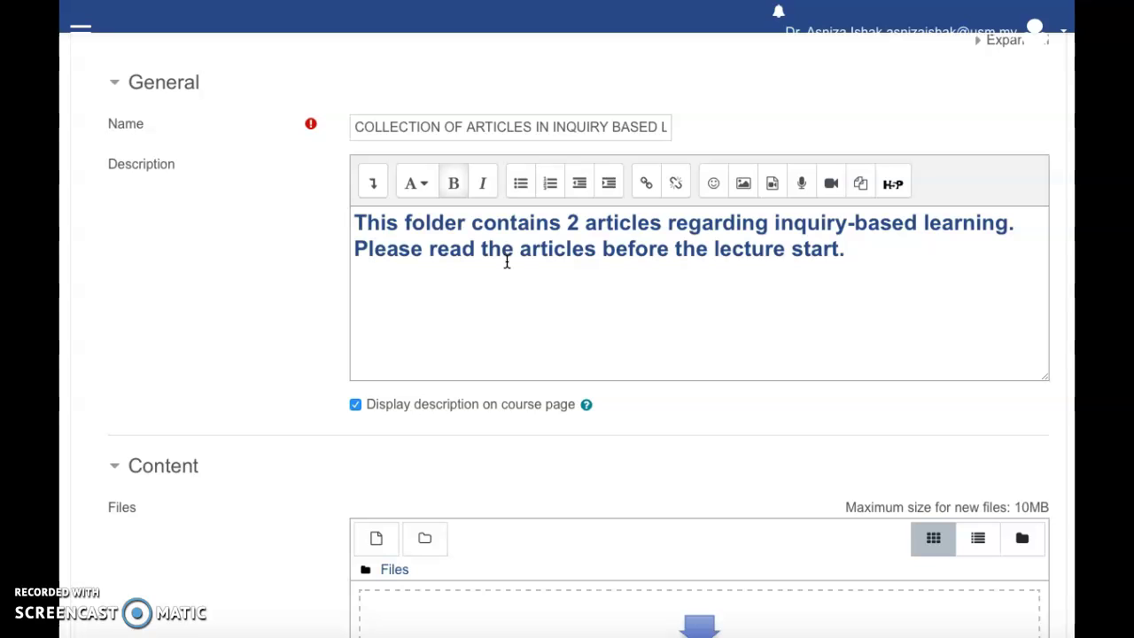
{"action": "scroll", "coordinate": [506, 260], "scroll_direction": "down", "scroll_amount": 3}
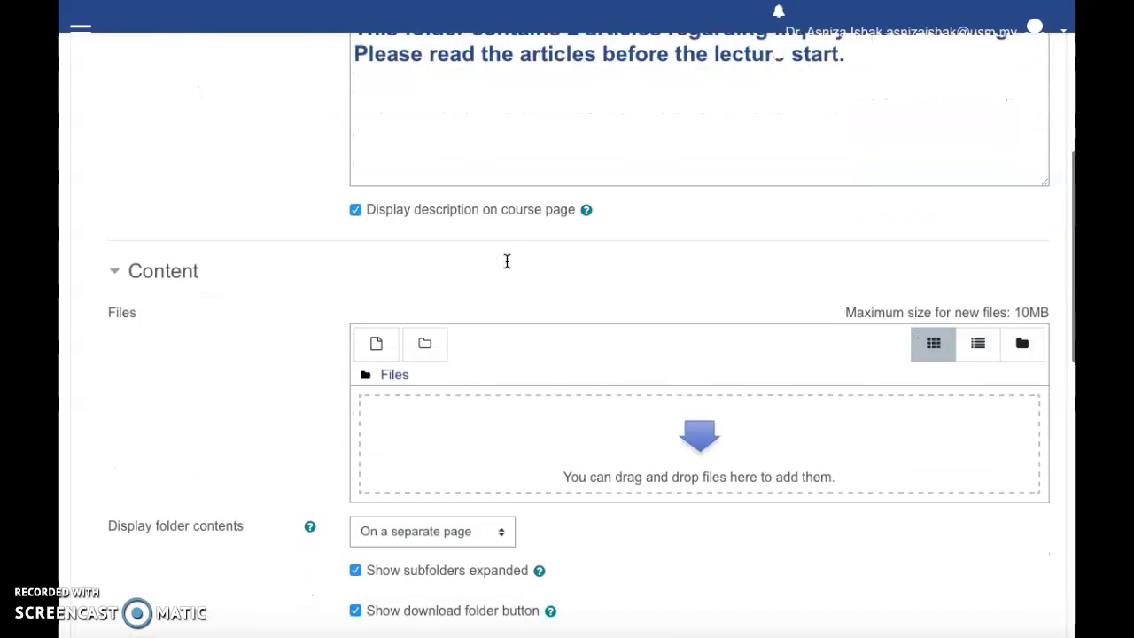
{"action": "scroll", "coordinate": [507, 260], "scroll_direction": "down", "scroll_amount": 1}
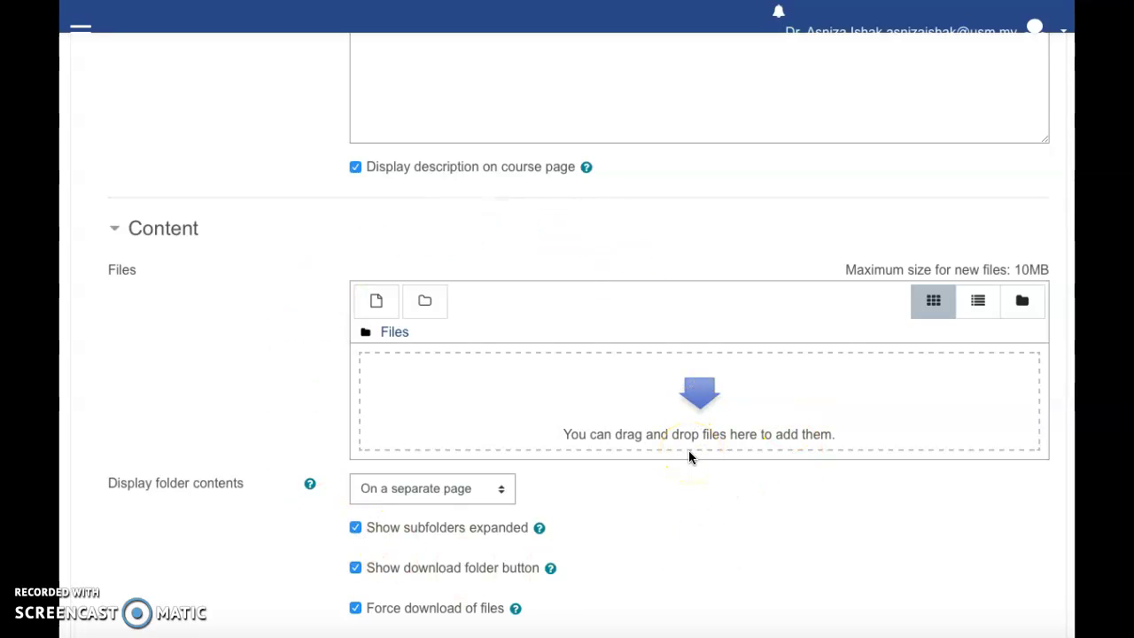
{"action": "left_click", "coordinate": [707, 392]}
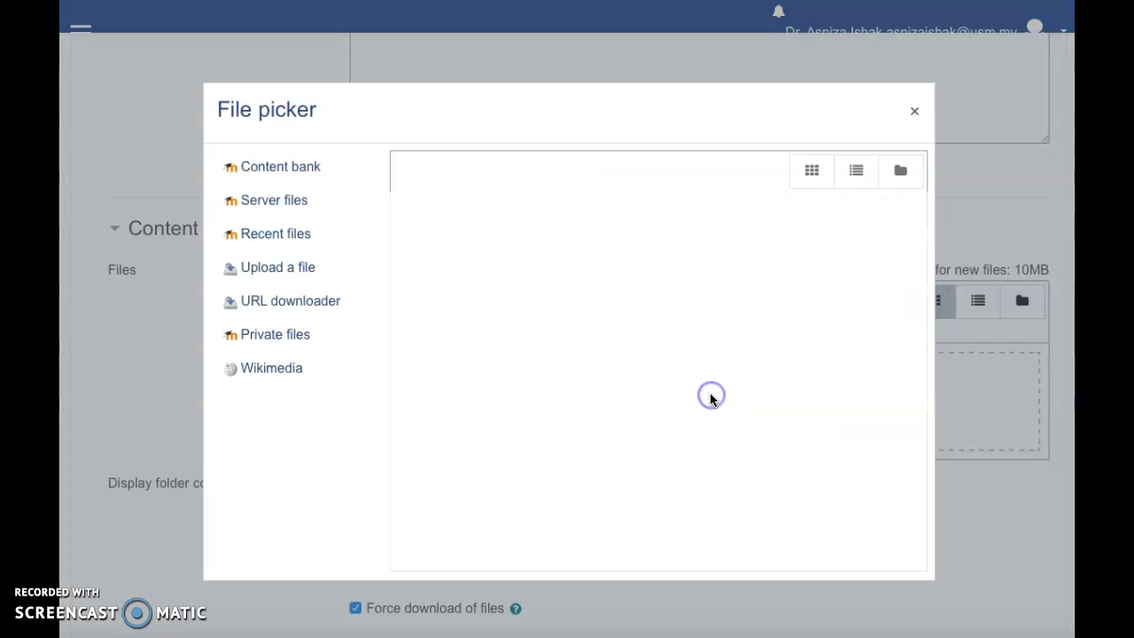
{"action": "left_click", "coordinate": [914, 111]}
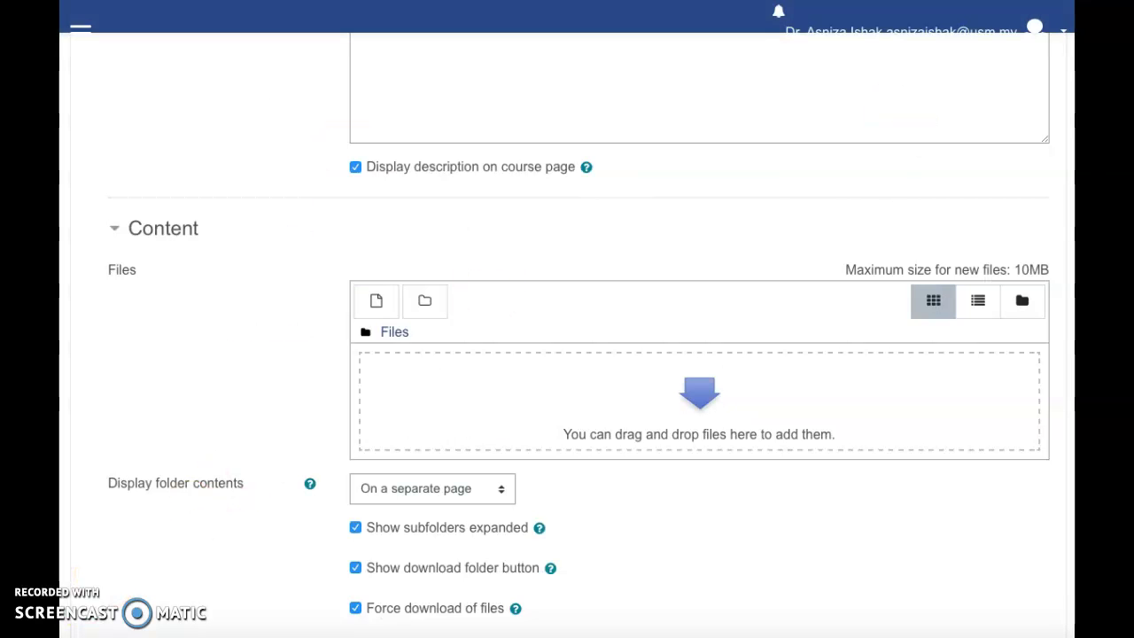
Switch to Finder and open the PMC 513 folder on the Desktop
{"action": "left_click", "coordinate": [89, 635]}
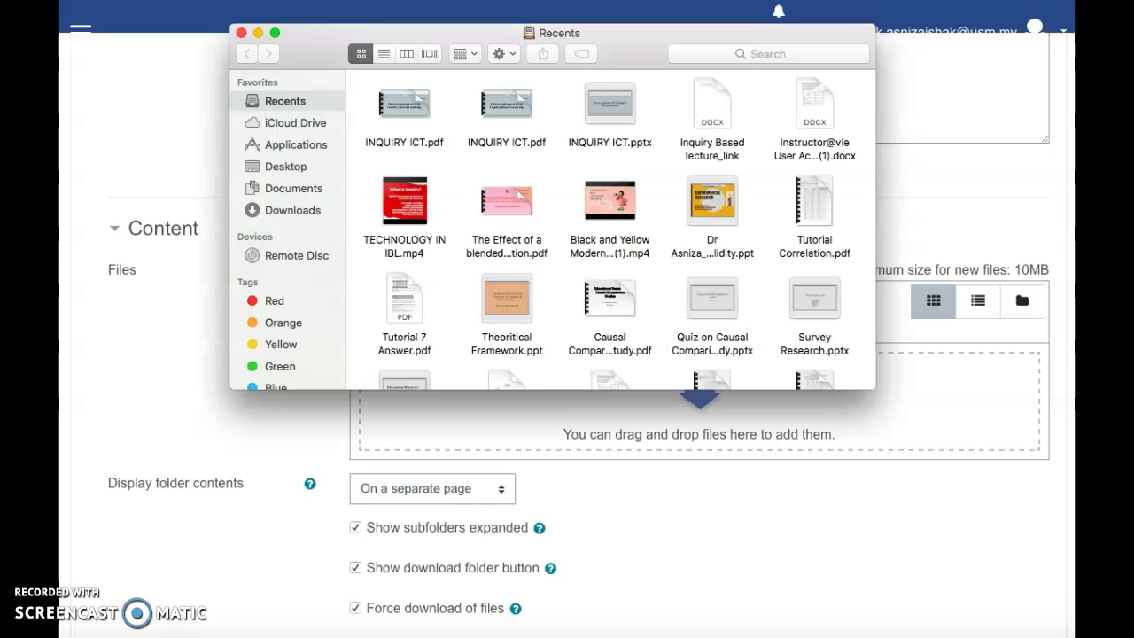
{"action": "left_click", "coordinate": [285, 166]}
{"action": "scroll", "coordinate": [499, 190], "scroll_direction": "down", "scroll_amount": 2}
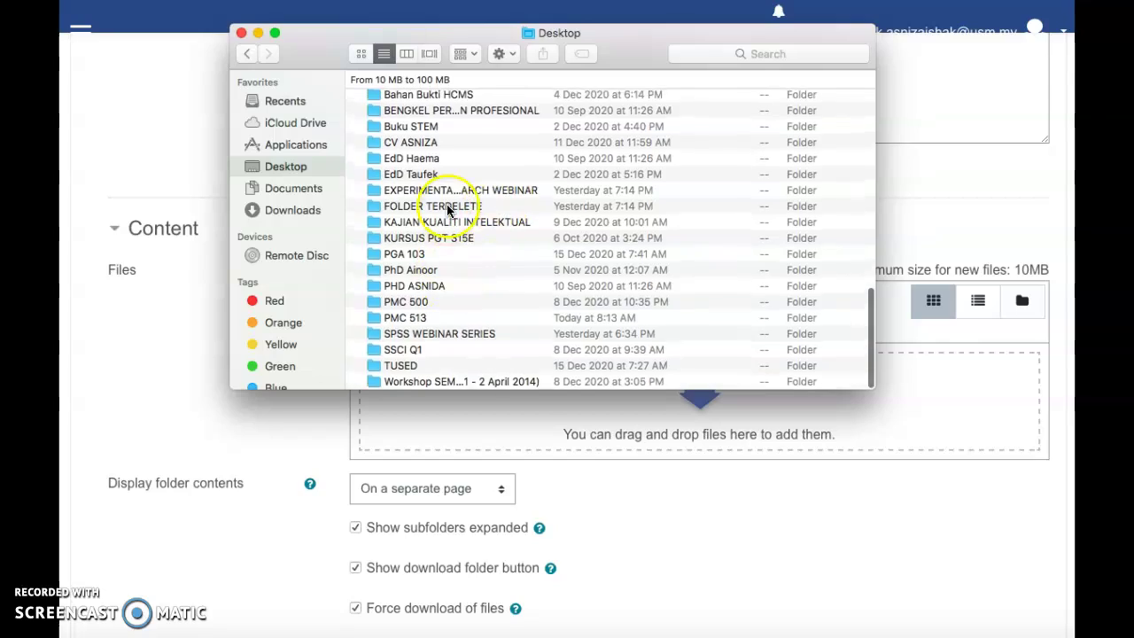
{"action": "scroll", "coordinate": [446, 204], "scroll_direction": "down", "scroll_amount": 10}
{"action": "scroll", "coordinate": [447, 204], "scroll_direction": "up", "scroll_amount": 5}
{"action": "scroll", "coordinate": [446, 204], "scroll_direction": "down", "scroll_amount": 4}
{"action": "scroll", "coordinate": [447, 204], "scroll_direction": "down", "scroll_amount": 15}
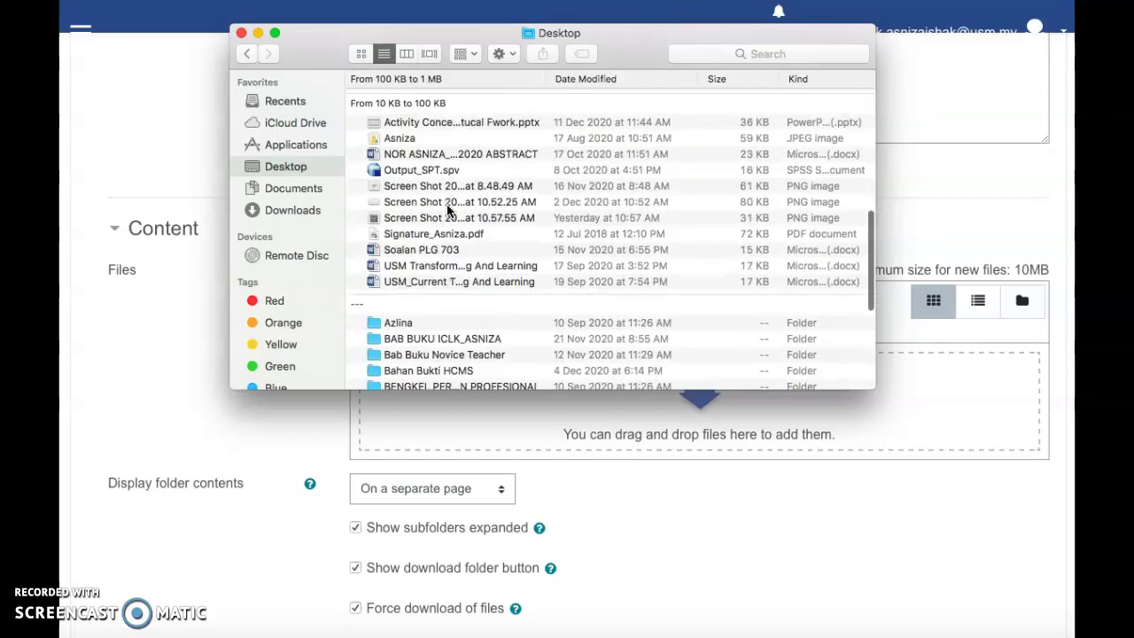
{"action": "scroll", "coordinate": [446, 204], "scroll_direction": "up", "scroll_amount": 1}
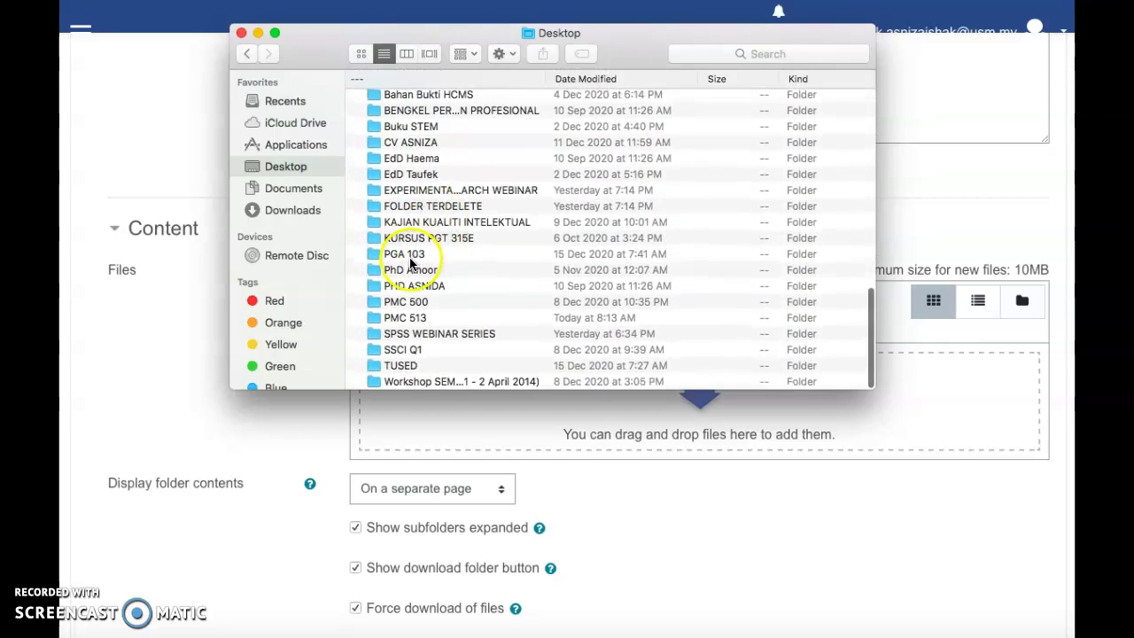
{"action": "double_click", "coordinate": [415, 316]}
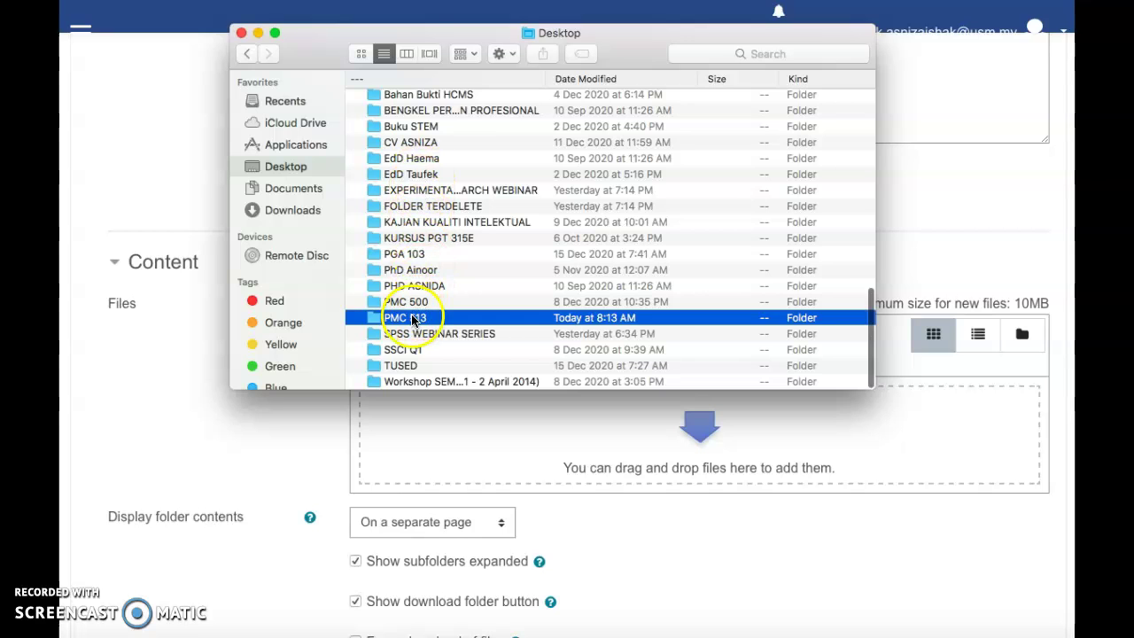
Add inquiryICT.pdf and Inkuiri_ICT.pdf from the PMC 513 folder to the folder resource's files
{"action": "left_click_drag", "start_coordinate": [620, 36], "coordinate": [967, 0]}
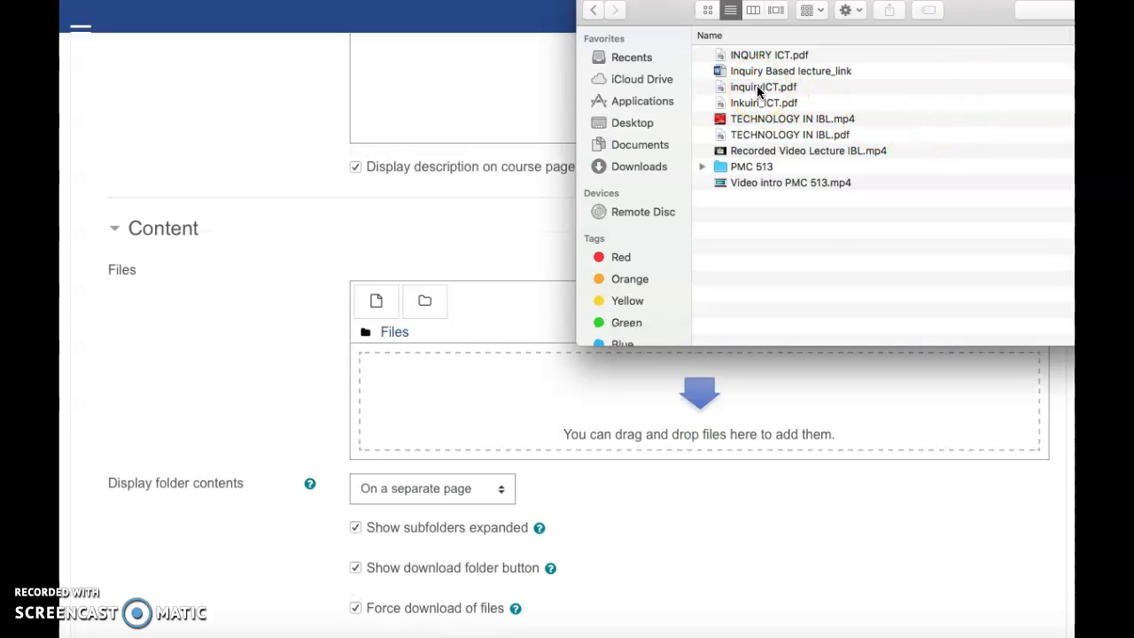
{"action": "left_click", "coordinate": [756, 86]}
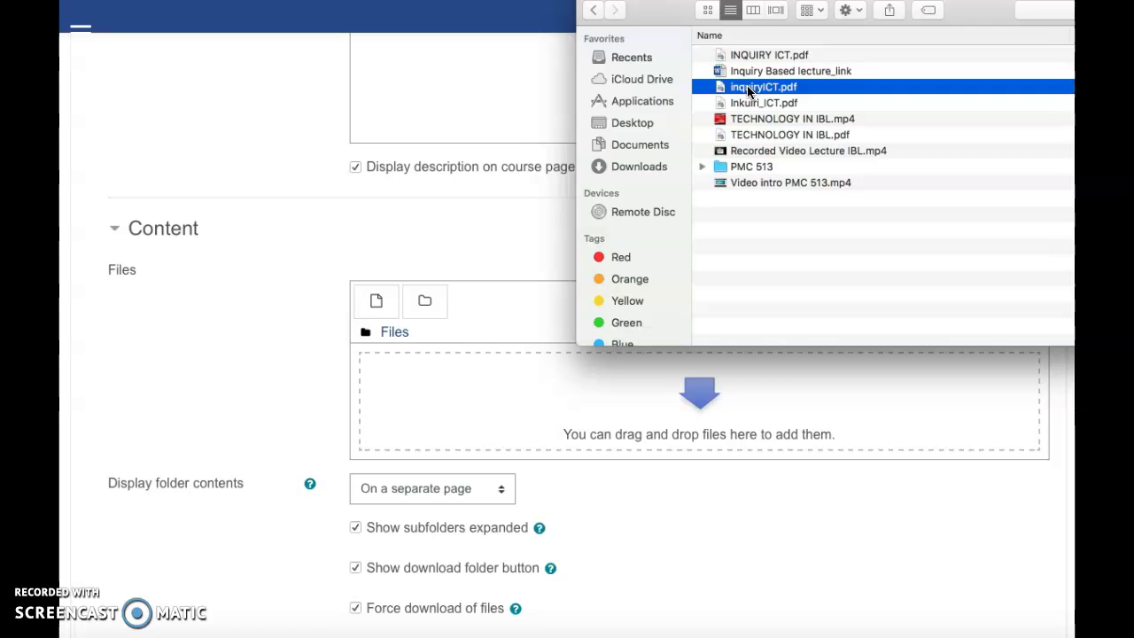
{"action": "left_click_drag", "start_coordinate": [753, 88], "coordinate": [701, 402]}
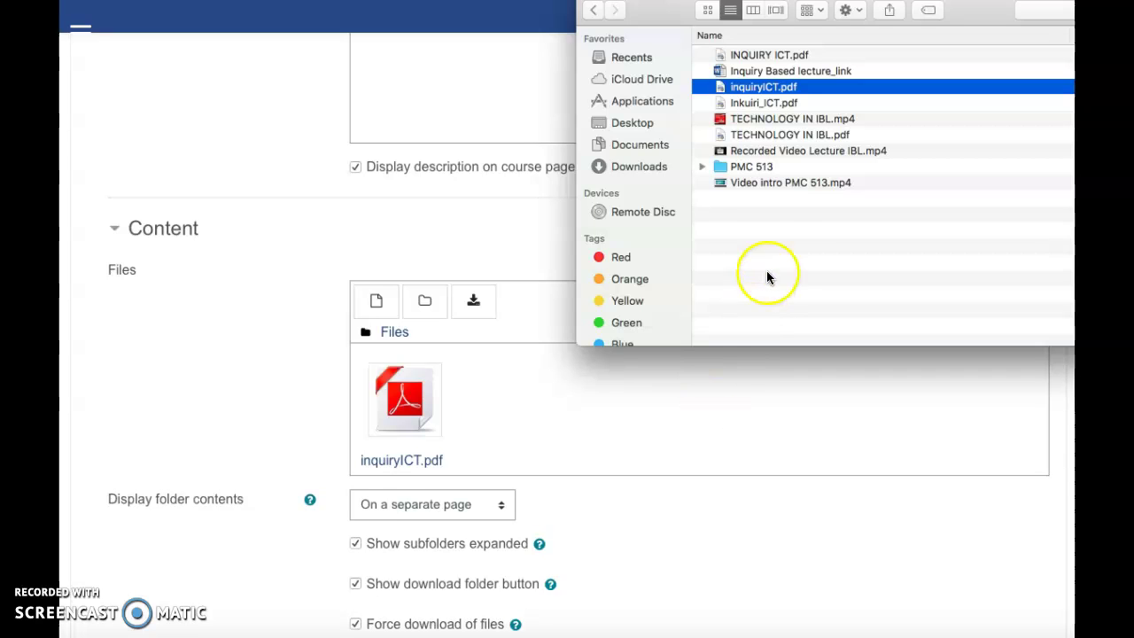
{"action": "left_click", "coordinate": [772, 108]}
{"action": "left_click_drag", "start_coordinate": [741, 104], "coordinate": [660, 403]}
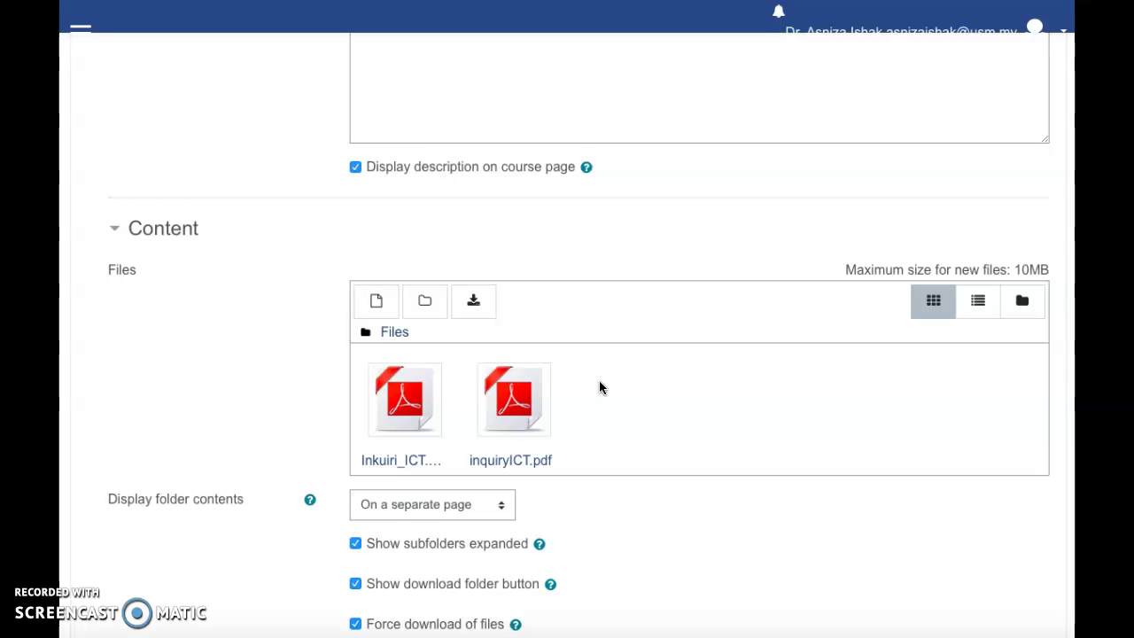
Save the folder resource and return to the course page
{"action": "scroll", "coordinate": [598, 383], "scroll_direction": "down", "scroll_amount": 1}
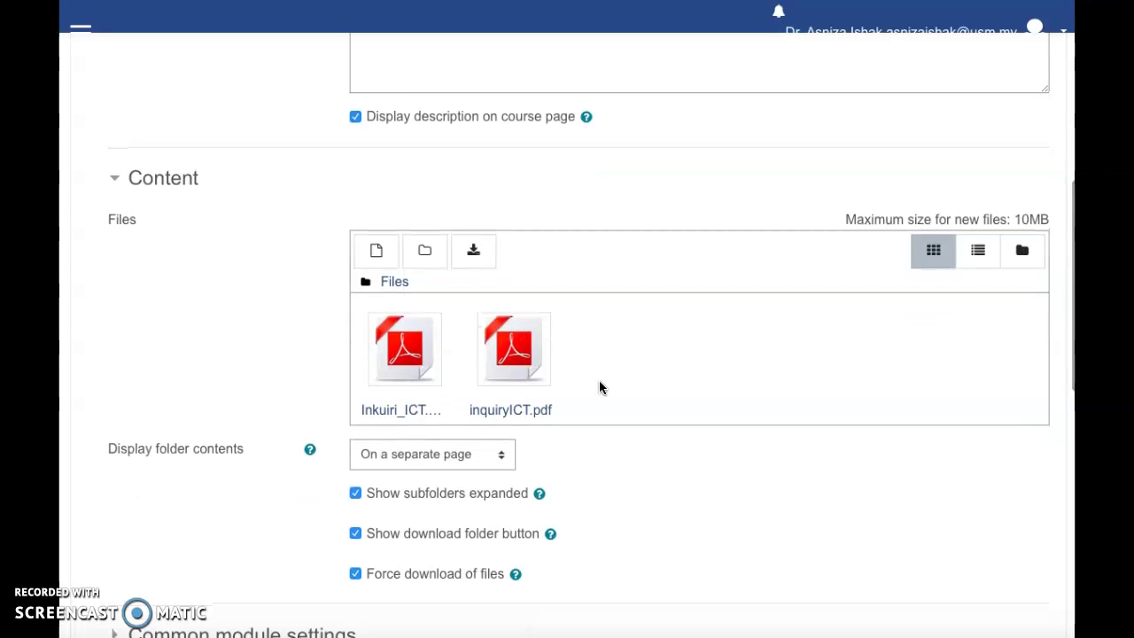
{"action": "scroll", "coordinate": [598, 380], "scroll_direction": "down", "scroll_amount": 3}
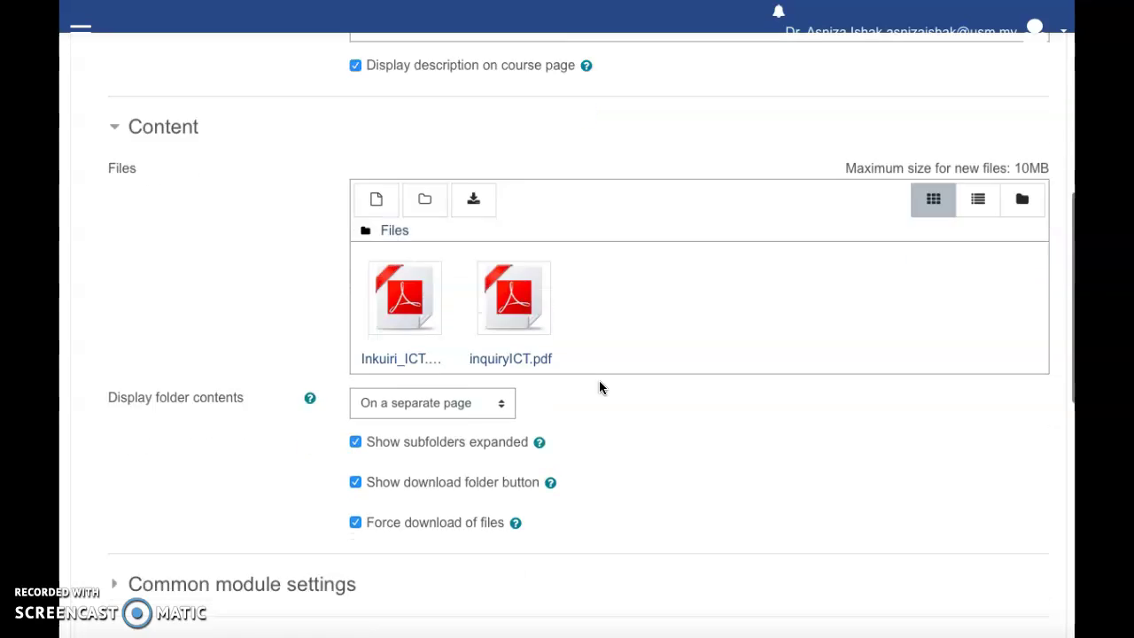
{"action": "left_click", "coordinate": [464, 512]}
{"action": "scroll", "coordinate": [464, 512], "scroll_direction": "down", "scroll_amount": 4}
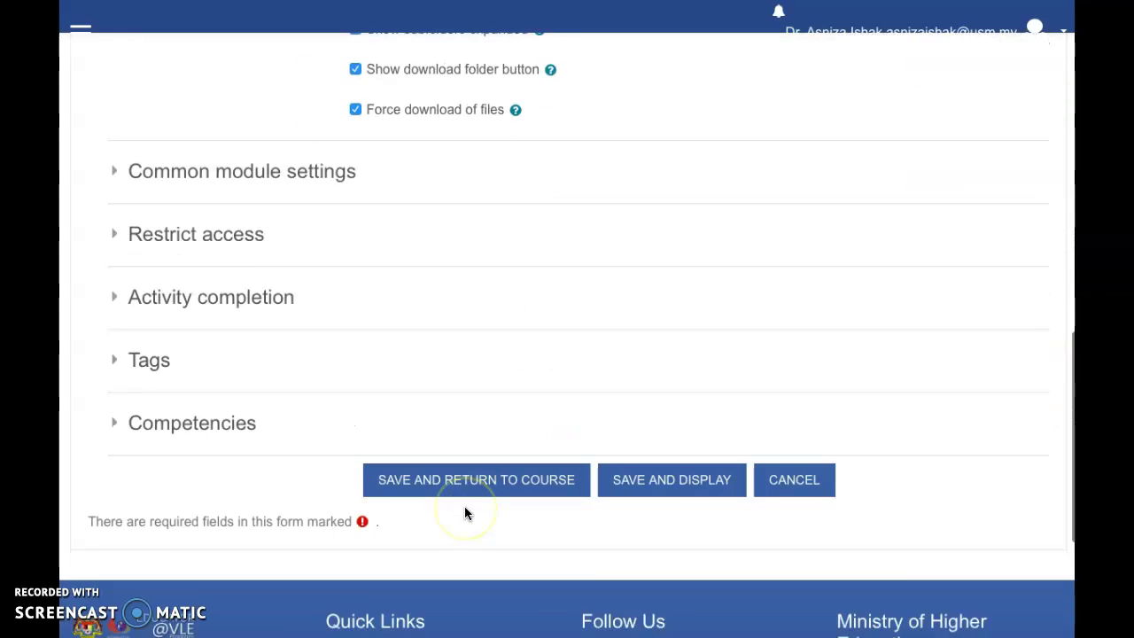
{"action": "left_click", "coordinate": [474, 429]}
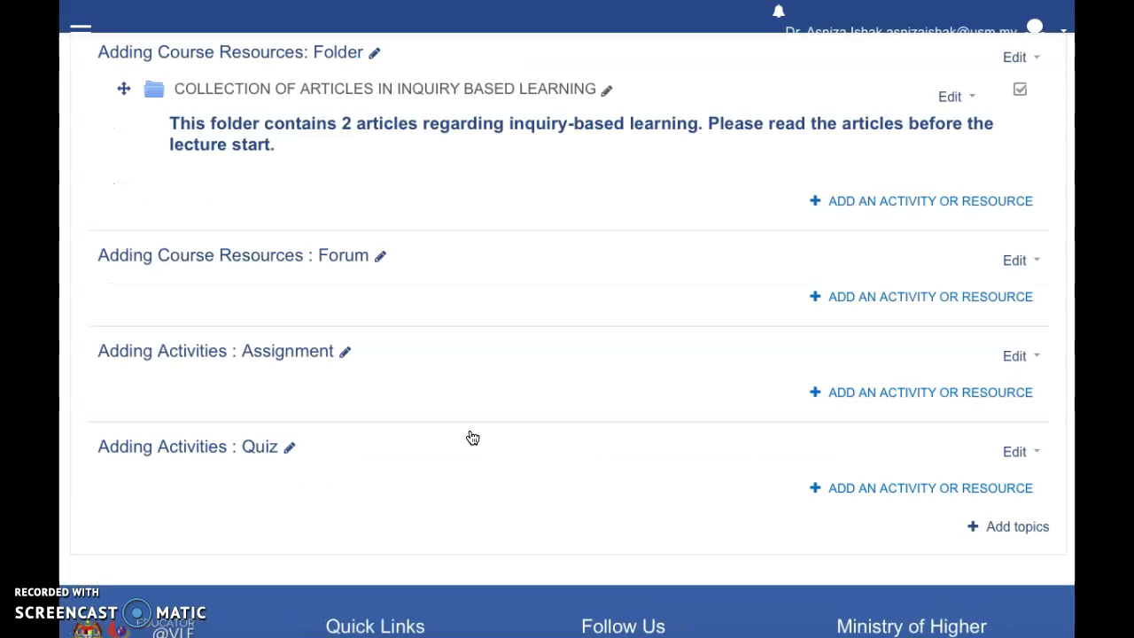
Open the COLLECTION OF ARTICLES IN INQUIRY BASED LEARNING folder from the course page and review its description and files
{"action": "scroll", "coordinate": [473, 438], "scroll_direction": "up", "scroll_amount": 2}
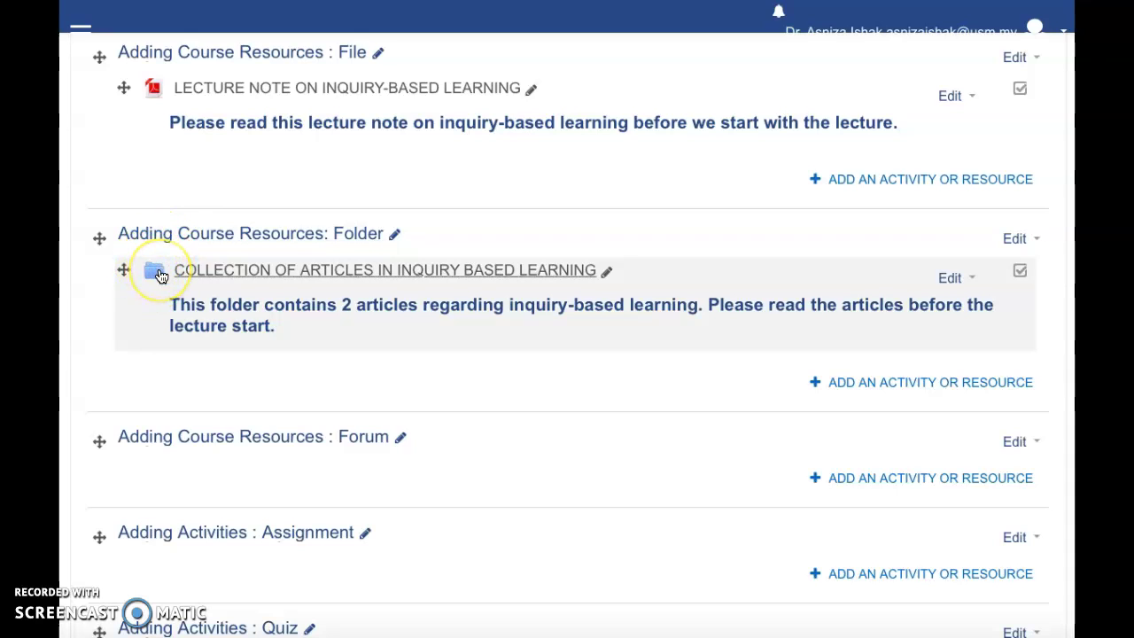
{"action": "left_click", "coordinate": [255, 282]}
{"action": "left_click", "coordinate": [456, 352]}
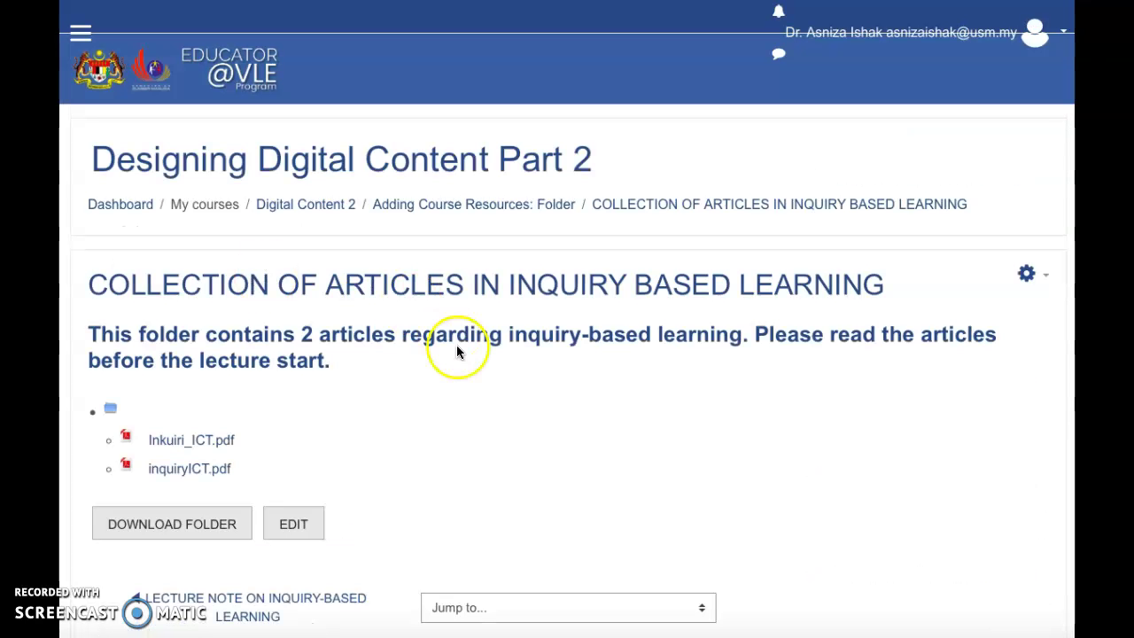
{"action": "scroll", "coordinate": [458, 352], "scroll_direction": "down", "scroll_amount": 3}
{"action": "scroll", "coordinate": [457, 352], "scroll_direction": "down", "scroll_amount": 1}
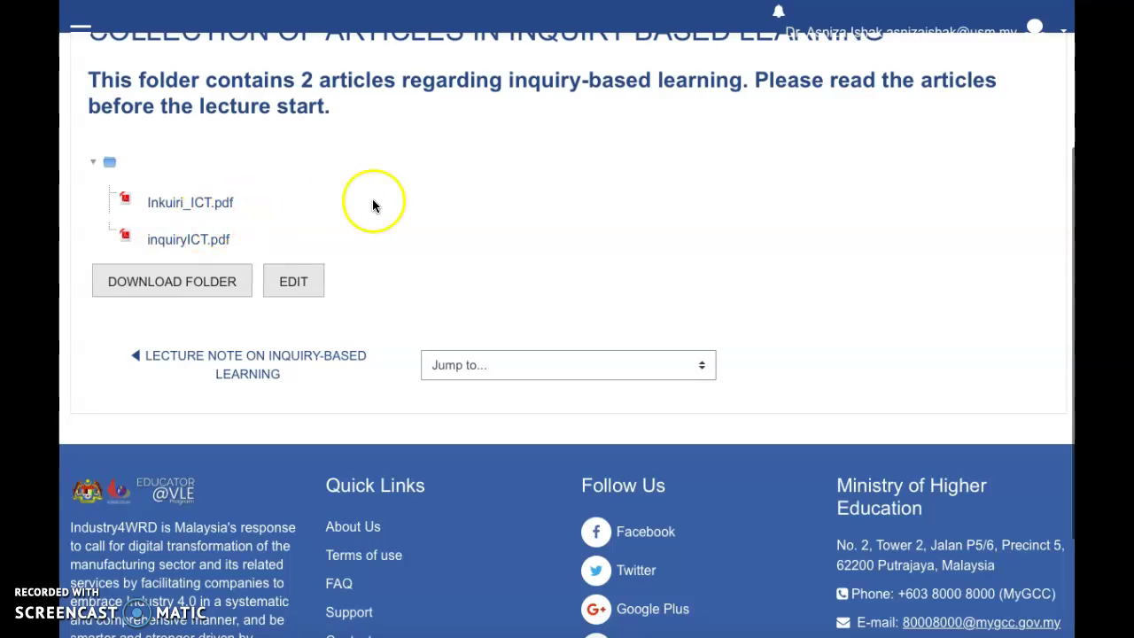
View the LECTURE NOTE ON INQUIRY-BASED LEARNING page from the folder page, and go back to the course page
{"action": "left_click", "coordinate": [276, 358]}
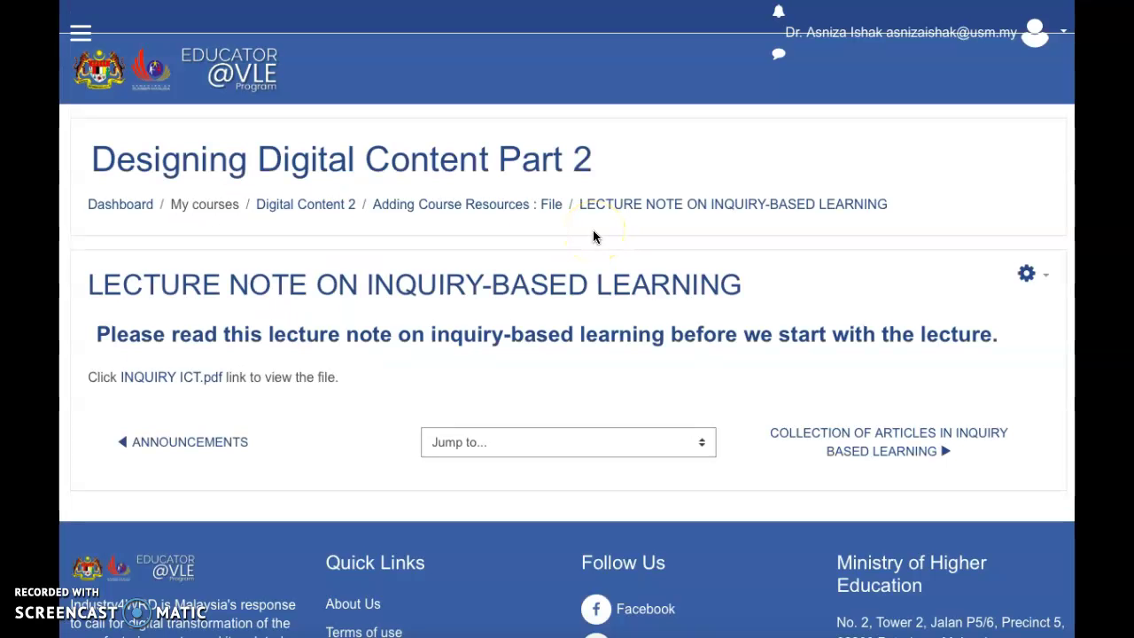
{"action": "scroll", "coordinate": [592, 230], "scroll_direction": "down", "scroll_amount": 1}
{"action": "scroll", "coordinate": [592, 229], "scroll_direction": "up", "scroll_amount": 1}
{"action": "left_click", "coordinate": [167, 97]}
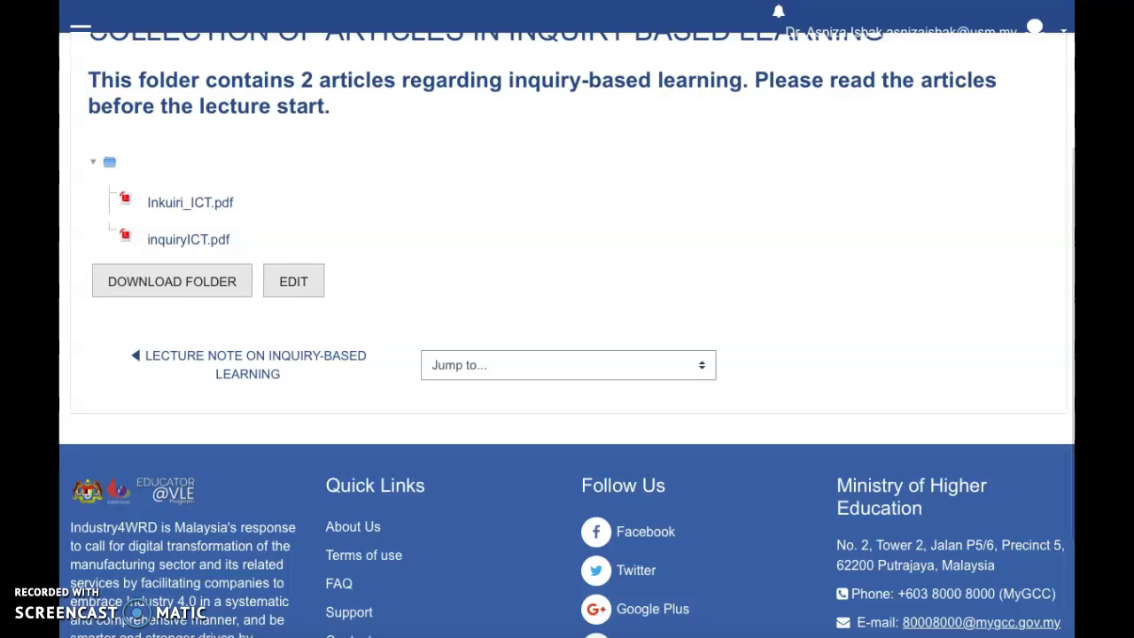
{"action": "key", "text": "alt+Left"}
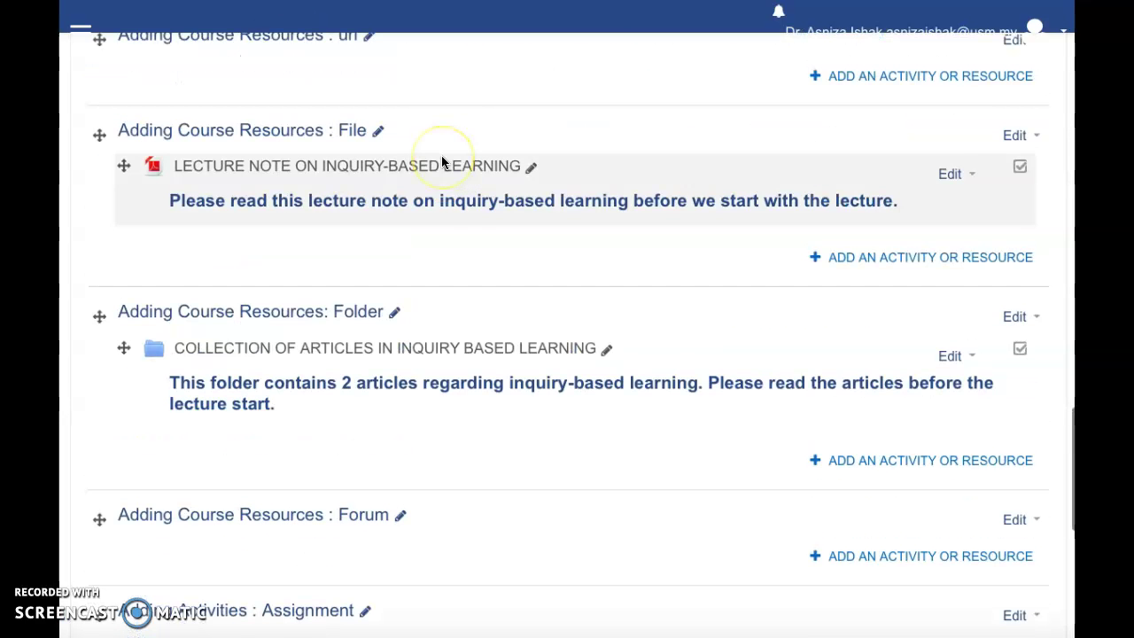